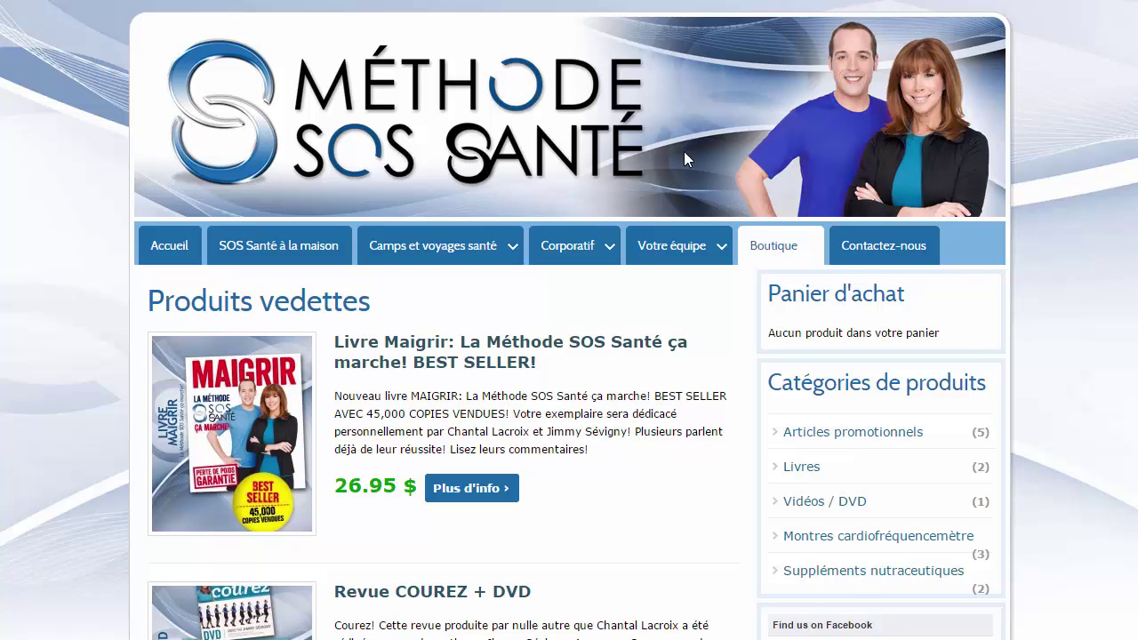
- Examine the featured products, cart and product categories on the Méthode SOS Santé shop page
{"action": "scroll", "coordinate": [684, 151], "scroll_direction": "down", "scroll_amount": 1}
{"action": "mouse_move", "coordinate": [774, 178]}
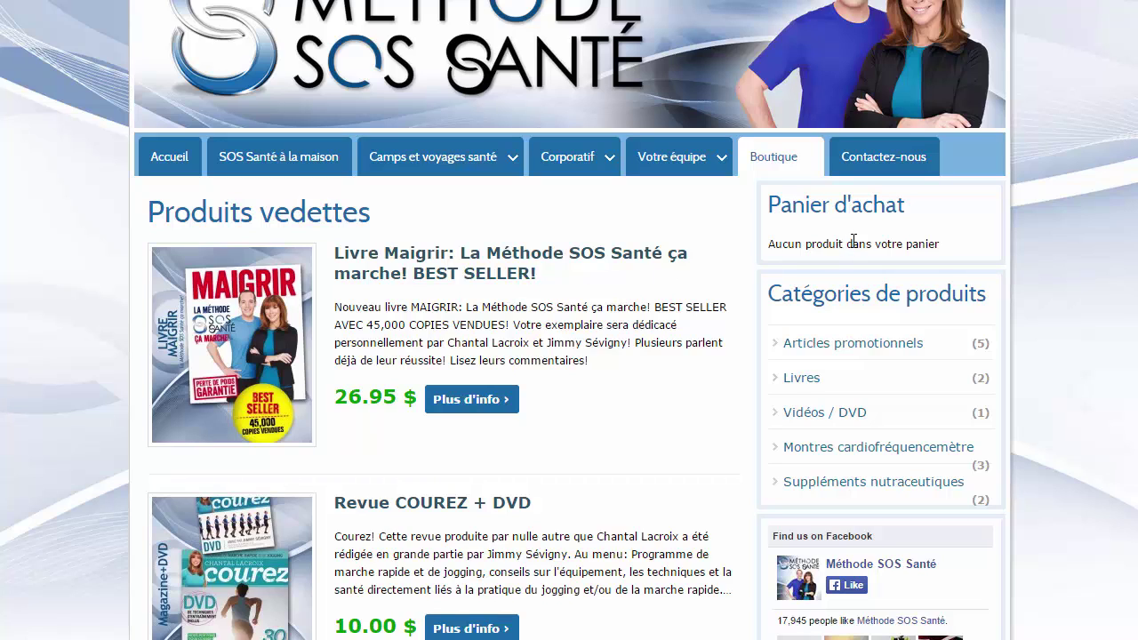
{"action": "scroll", "coordinate": [745, 252], "scroll_direction": "down", "scroll_amount": 1}
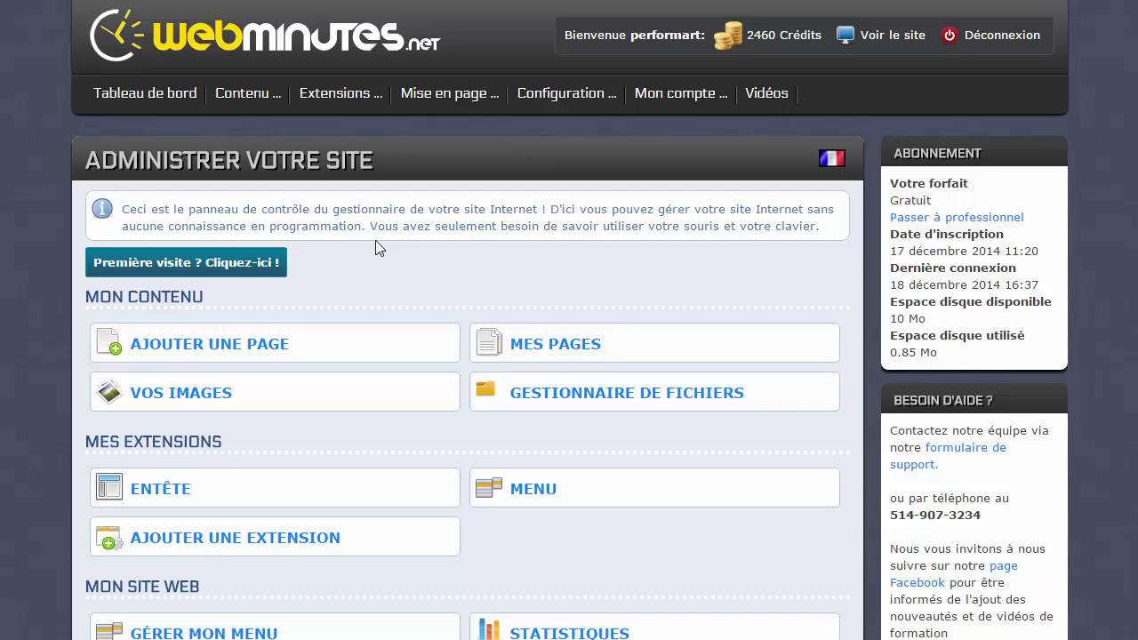
- Activate the "catalogue de produits" extension for the site, keeping its default title and published setting
{"action": "mouse_move", "coordinate": [341, 98]}
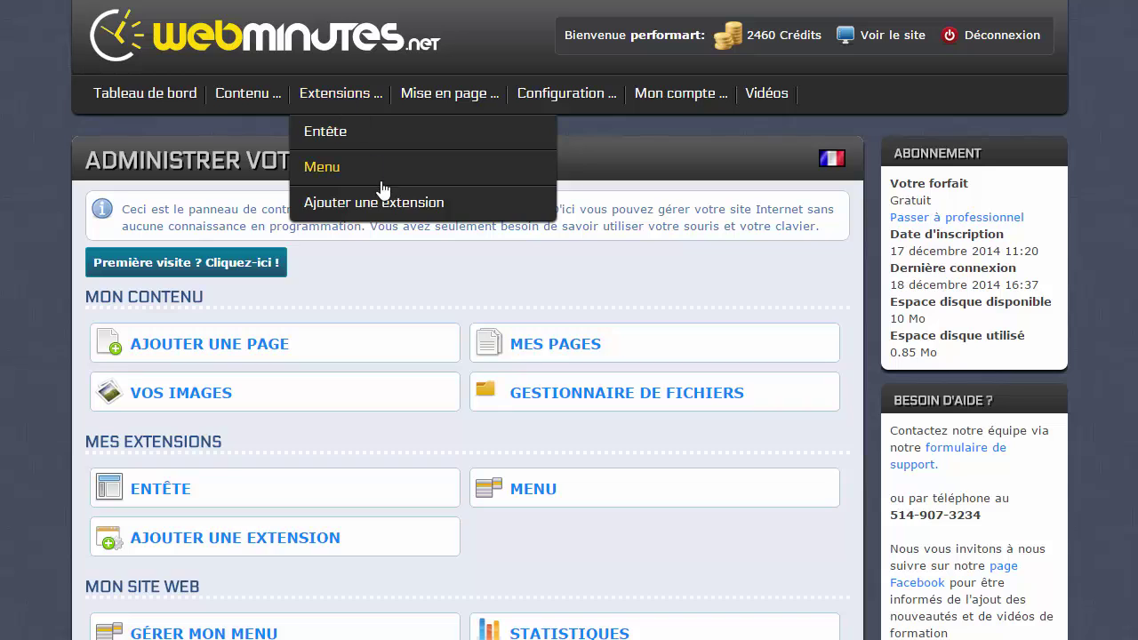
{"action": "left_click", "coordinate": [373, 207]}
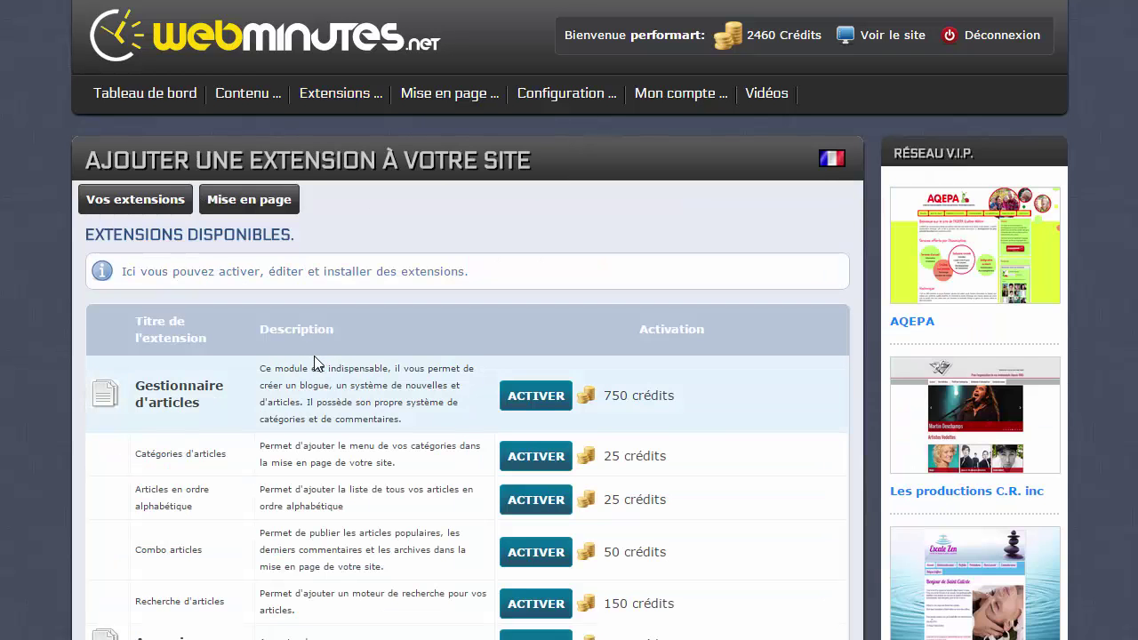
{"action": "scroll", "coordinate": [206, 319], "scroll_direction": "down", "scroll_amount": 1}
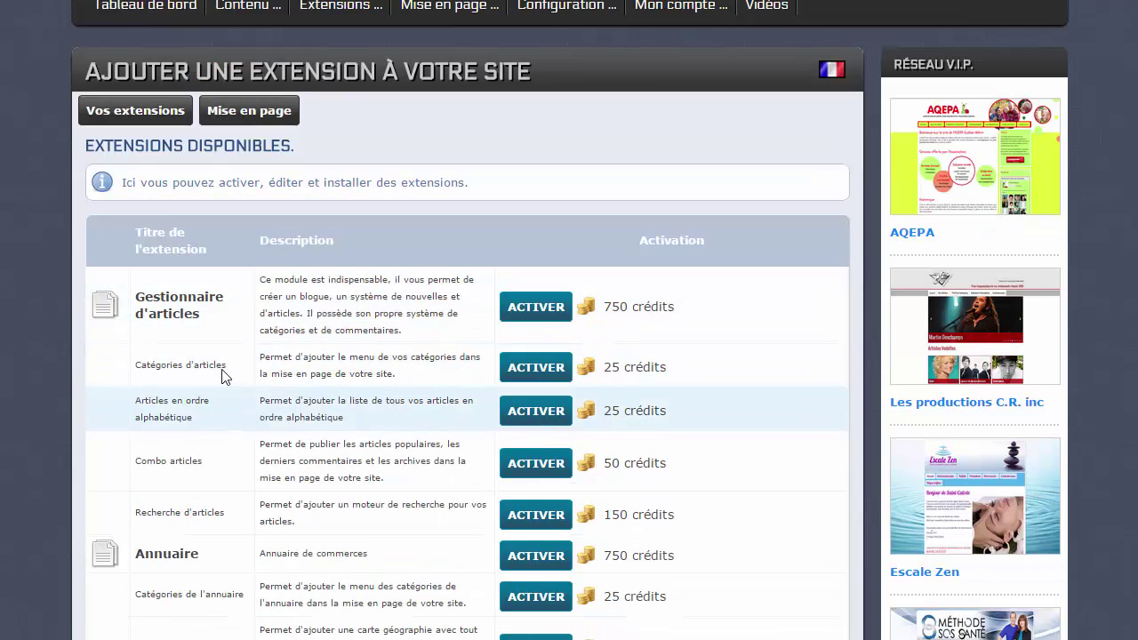
{"action": "scroll", "coordinate": [215, 318], "scroll_direction": "down", "scroll_amount": 2}
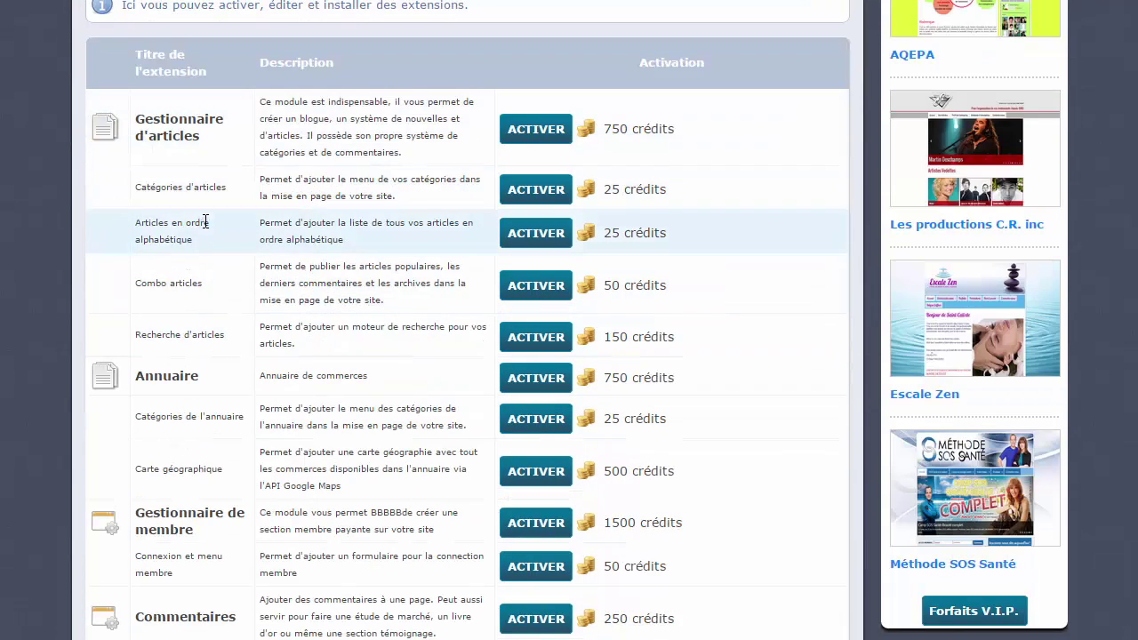
{"action": "scroll", "coordinate": [204, 269], "scroll_direction": "down", "scroll_amount": 3}
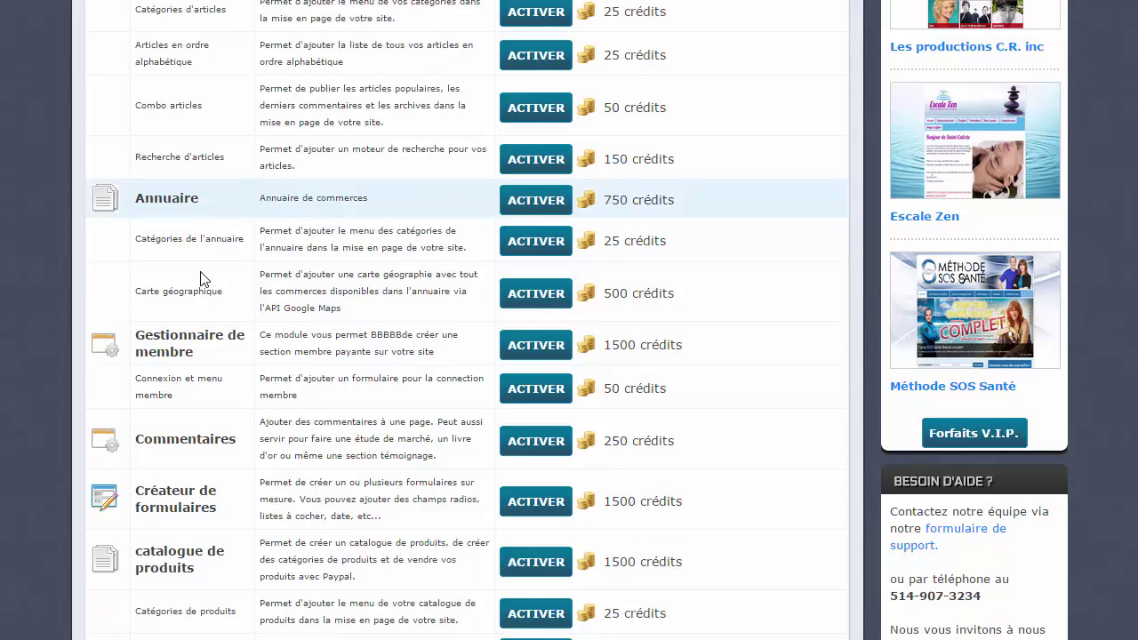
{"action": "scroll", "coordinate": [203, 276], "scroll_direction": "down", "scroll_amount": 3}
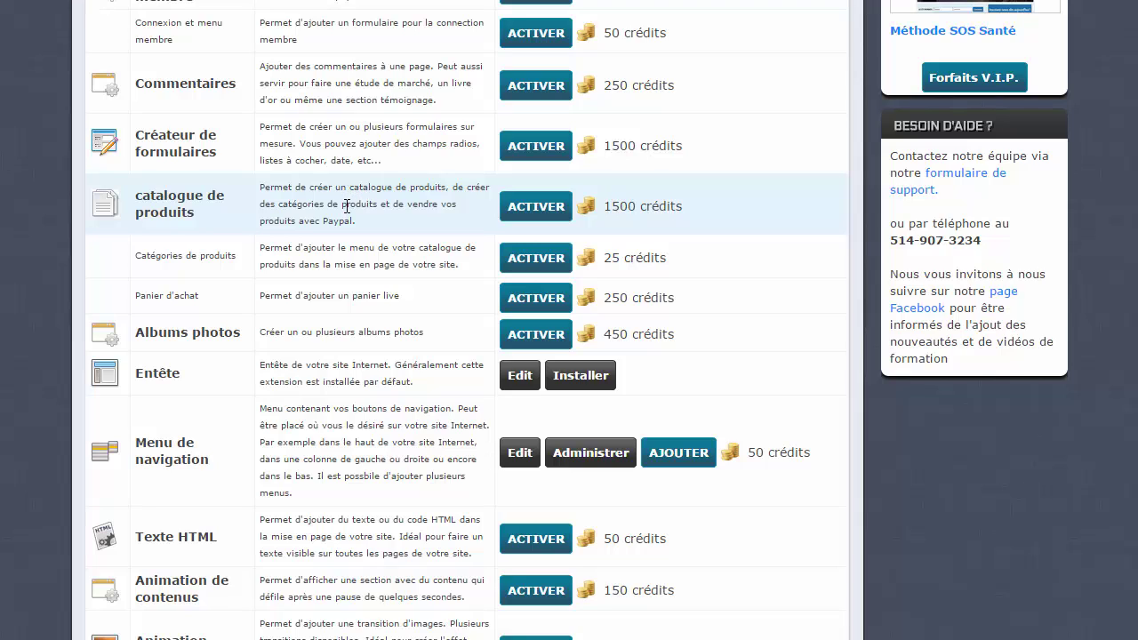
{"action": "left_click", "coordinate": [521, 219]}
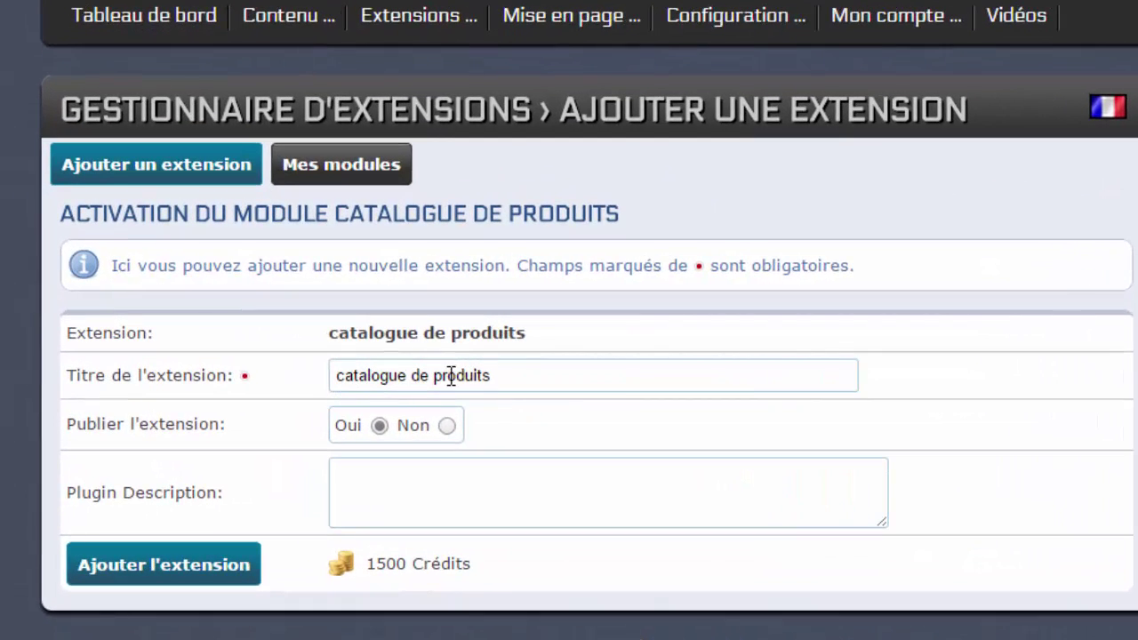
{"action": "left_click", "coordinate": [158, 578]}
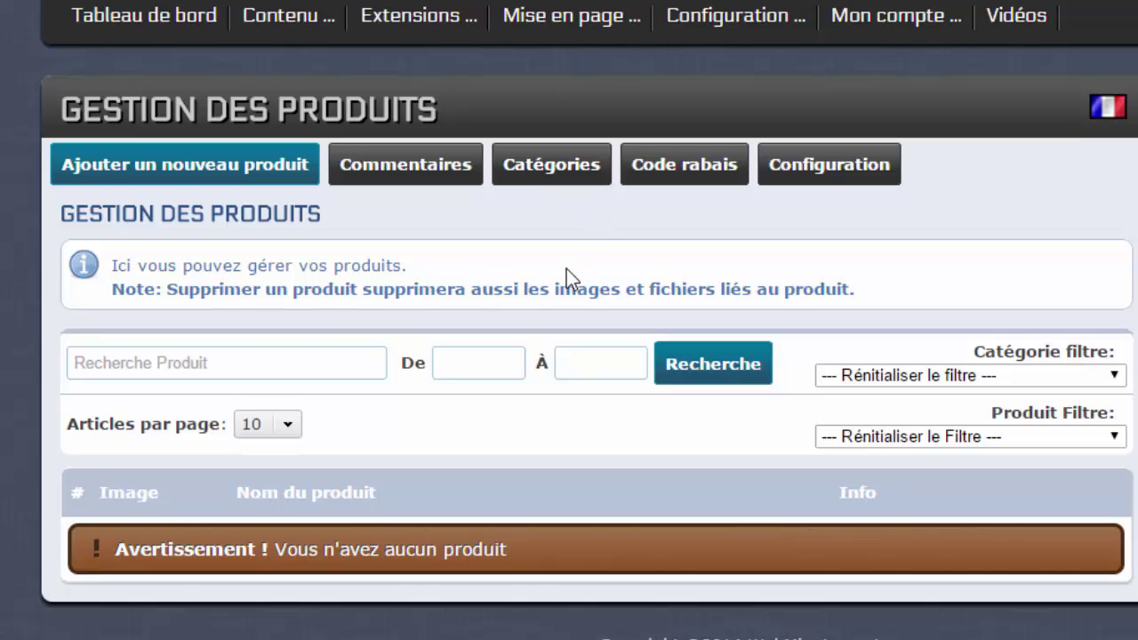
- Activate the "Catégories de produits" extension with its default title, published and with the title shown
{"action": "left_click", "coordinate": [416, 16]}
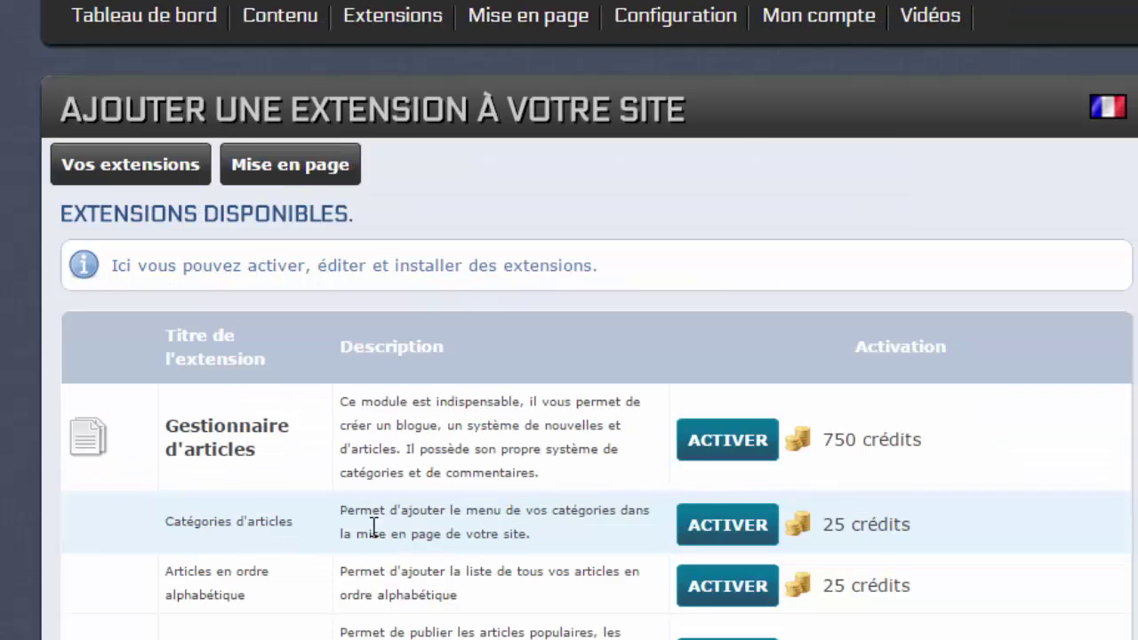
{"action": "scroll", "coordinate": [374, 525], "scroll_direction": "down", "scroll_amount": 6}
{"action": "scroll", "coordinate": [364, 503], "scroll_direction": "down", "scroll_amount": 6}
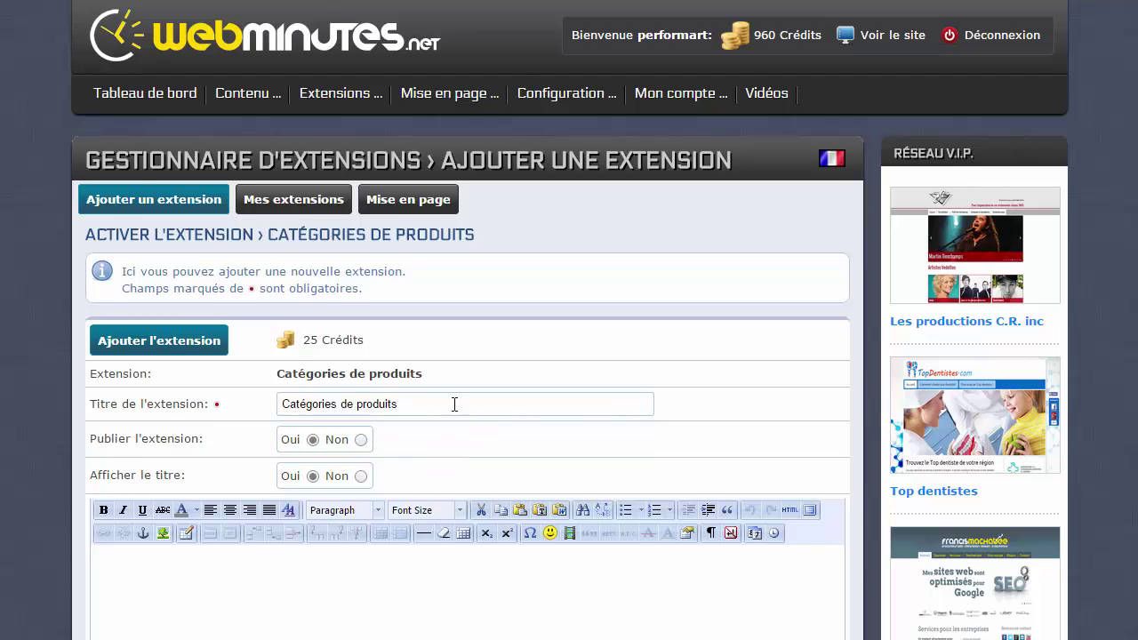
{"action": "scroll", "coordinate": [452, 403], "scroll_direction": "down", "scroll_amount": 2}
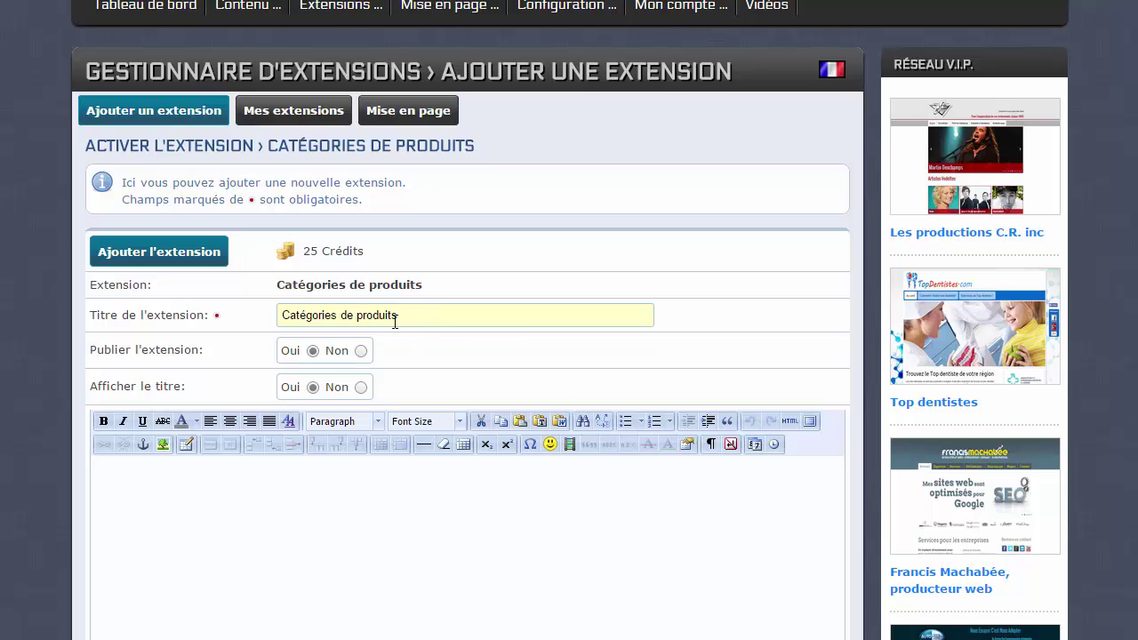
{"action": "left_click", "coordinate": [222, 260]}
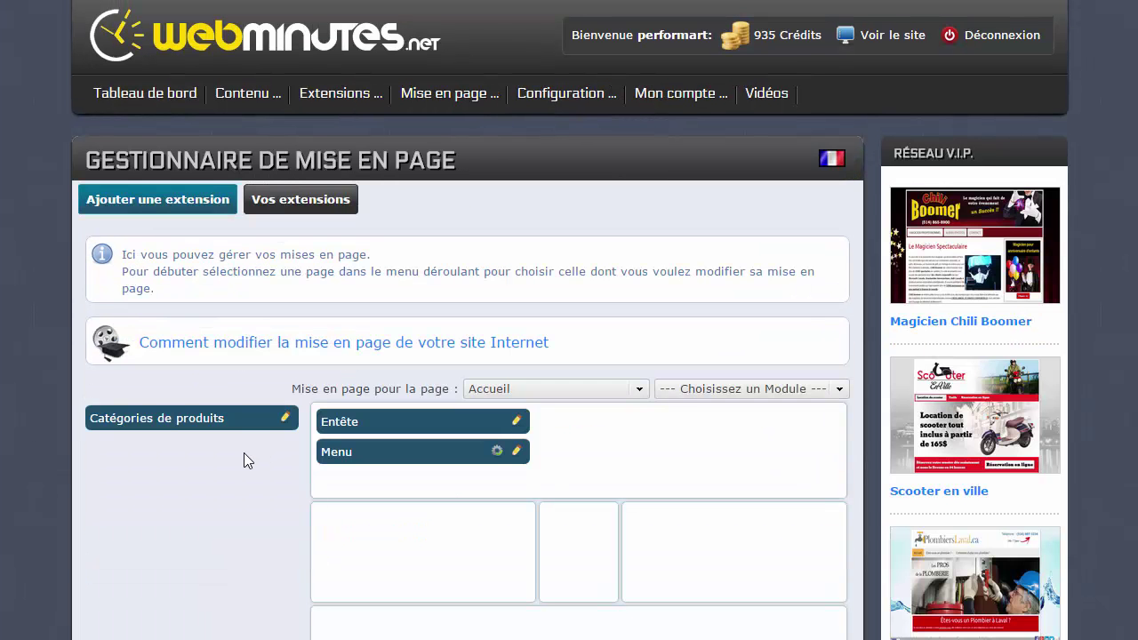
- Place the "Catégories de produits" extension in the right-hand column of the Accueil page layout
{"action": "scroll", "coordinate": [235, 454], "scroll_direction": "down", "scroll_amount": 3}
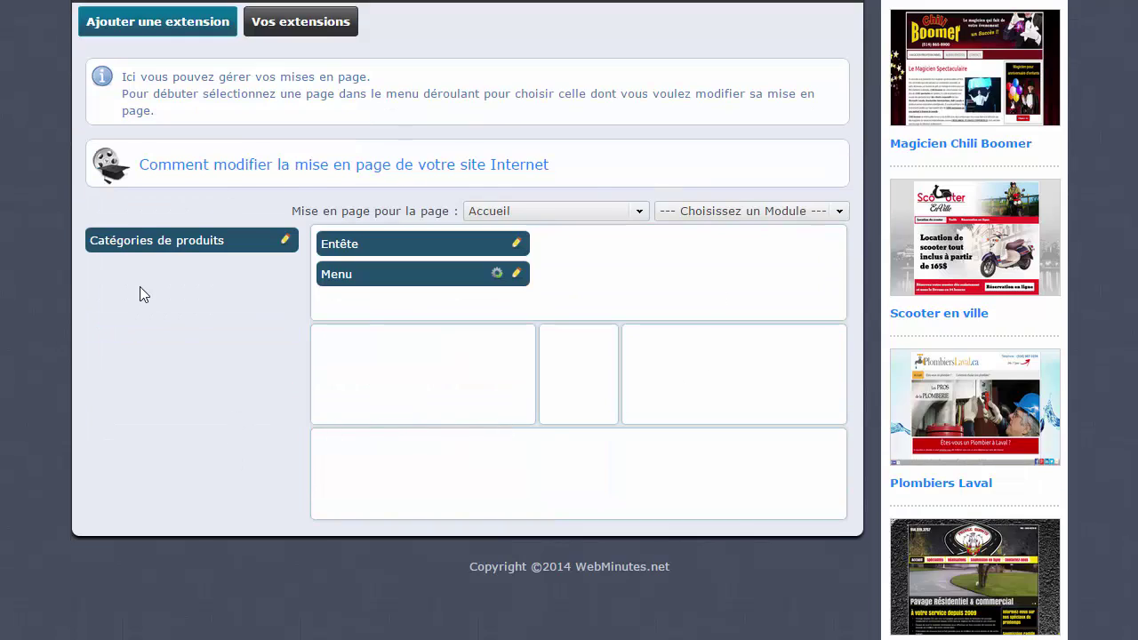
{"action": "scroll", "coordinate": [128, 292], "scroll_direction": "up", "scroll_amount": 3}
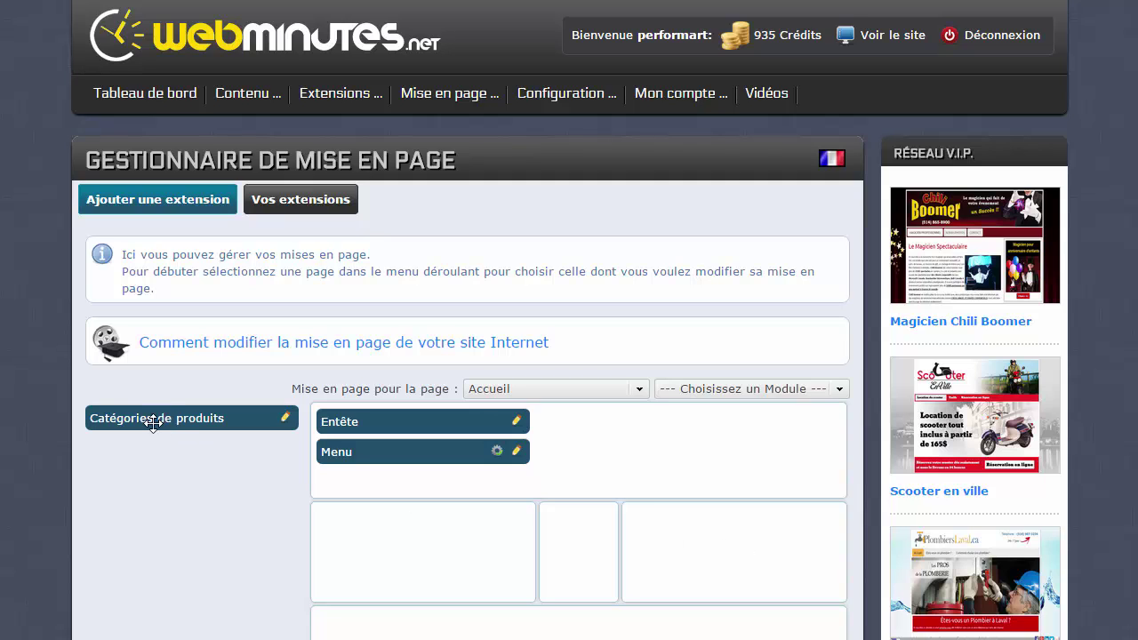
{"action": "left_click_drag", "start_coordinate": [151, 420], "coordinate": [116, 418]}
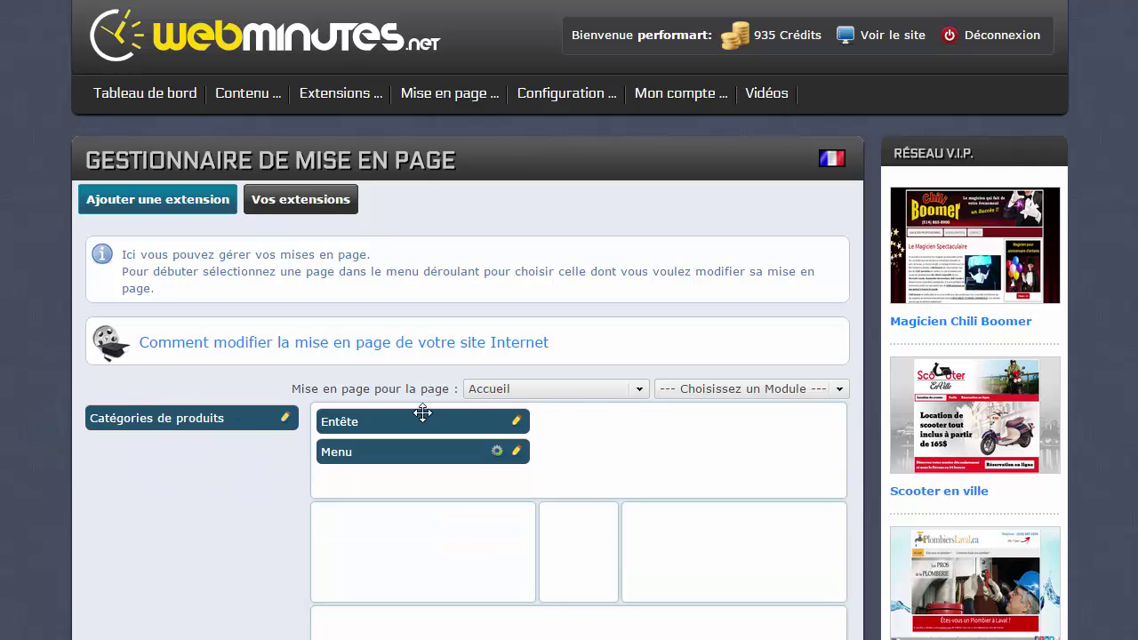
{"action": "left_click", "coordinate": [639, 390]}
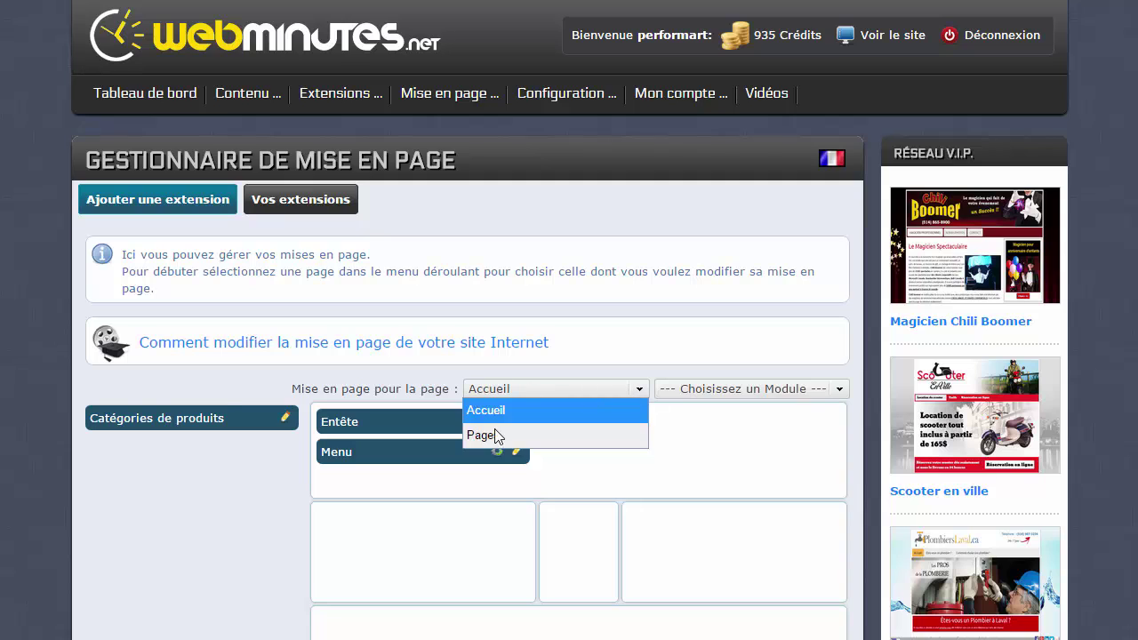
{"action": "left_click", "coordinate": [173, 415]}
{"action": "left_click_drag", "start_coordinate": [172, 415], "coordinate": [732, 544]}
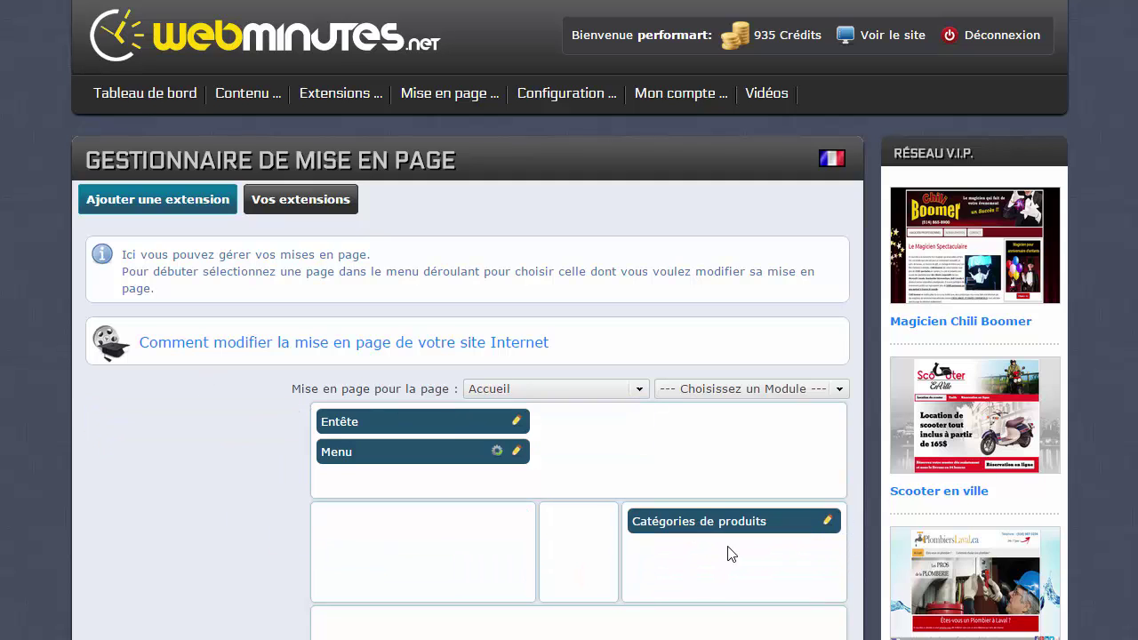
- Switch to the Pages layout and place the "Catégories de produits" extension in its right-hand column
{"action": "left_click", "coordinate": [637, 389]}
{"action": "left_click", "coordinate": [515, 435]}
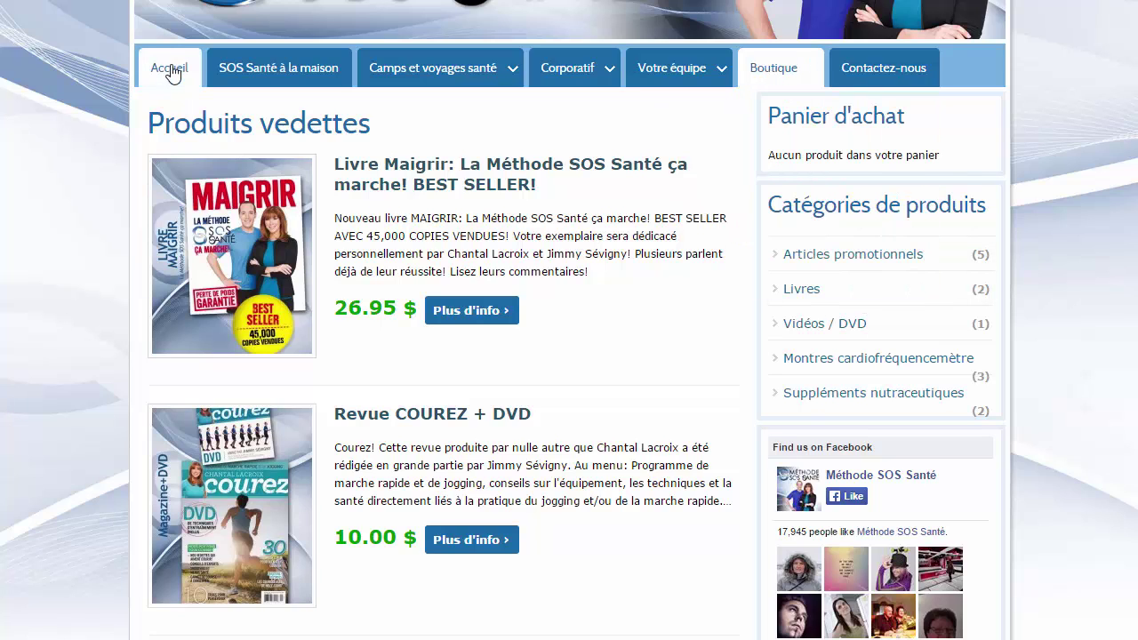
{"action": "left_click", "coordinate": [495, 321]}
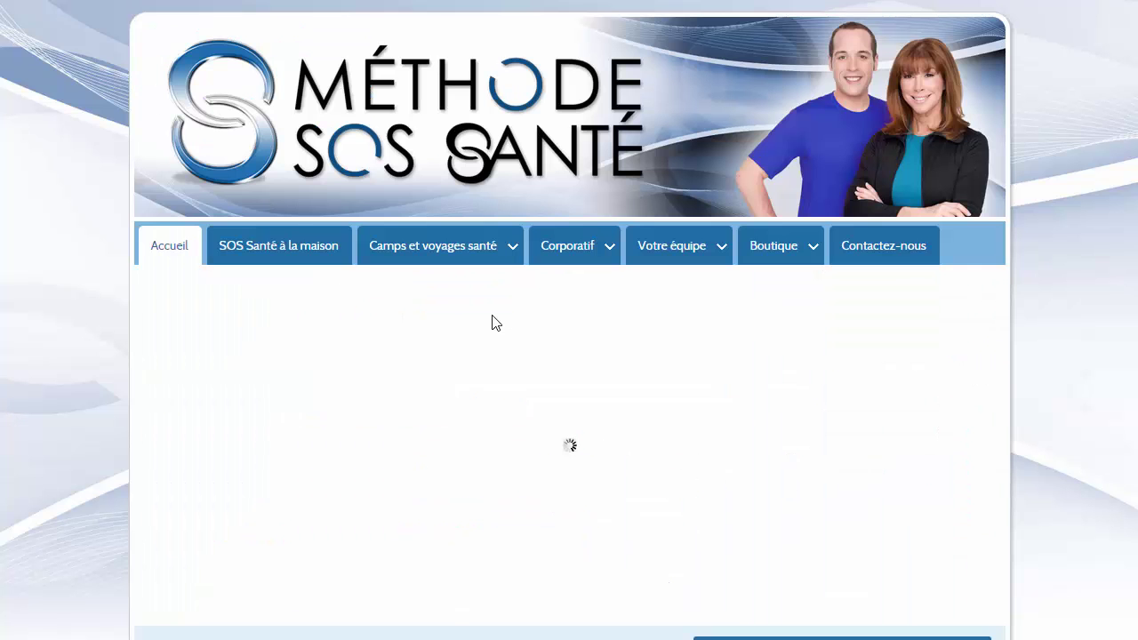
{"action": "scroll", "coordinate": [494, 322], "scroll_direction": "down", "scroll_amount": 5}
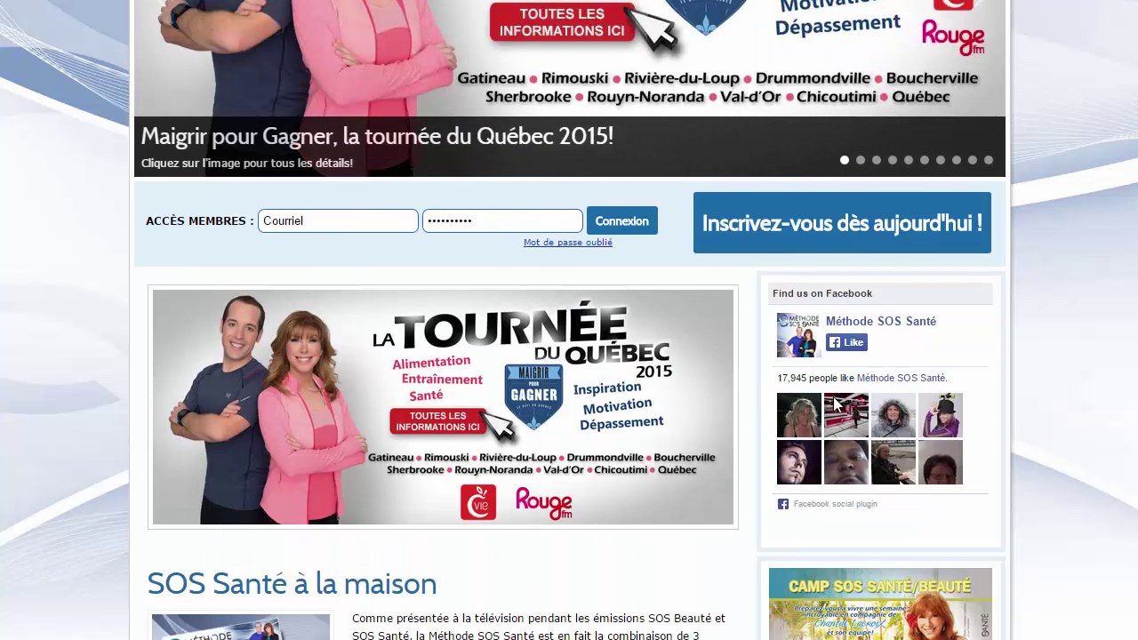
{"action": "scroll", "coordinate": [826, 400], "scroll_direction": "down", "scroll_amount": 5}
{"action": "scroll", "coordinate": [522, 316], "scroll_direction": "up", "scroll_amount": 10}
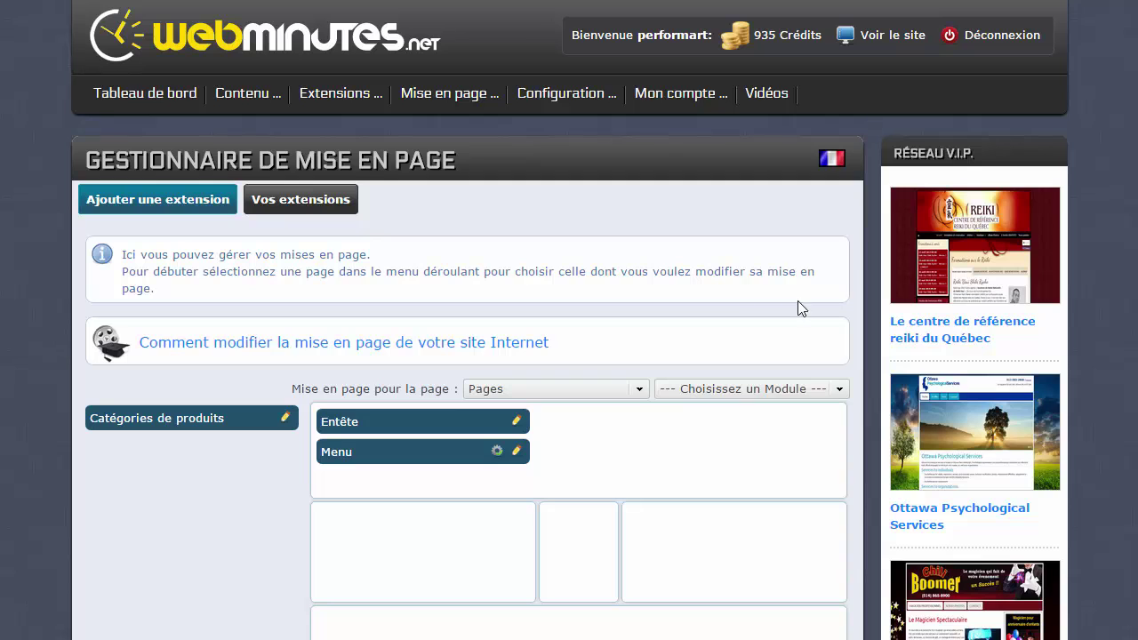
{"action": "scroll", "coordinate": [528, 326], "scroll_direction": "down", "scroll_amount": 2}
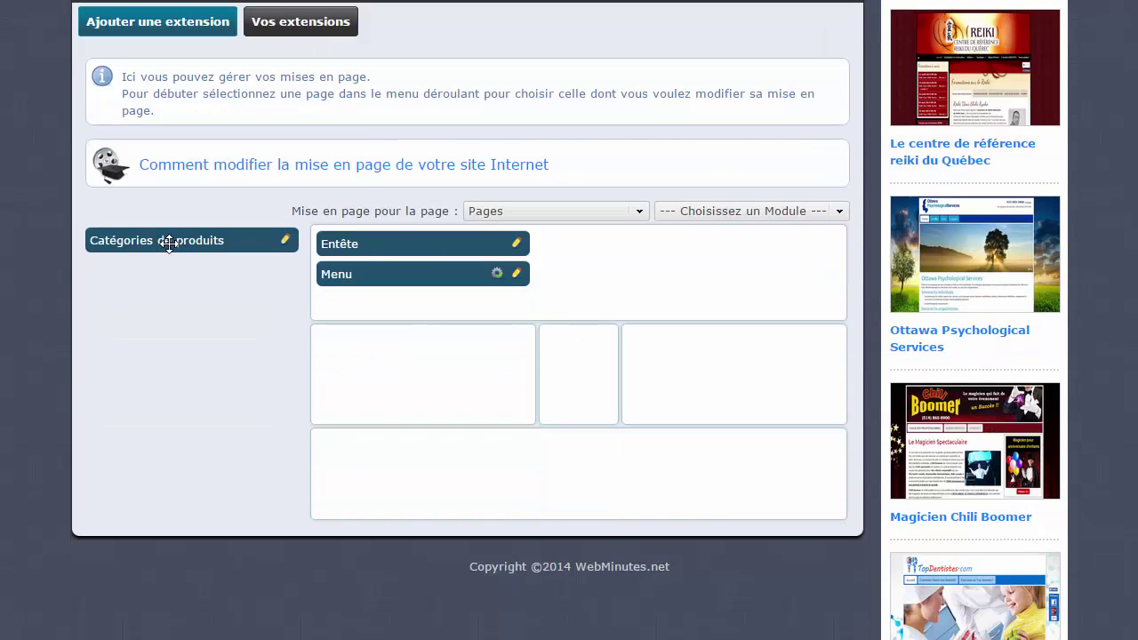
{"action": "left_click_drag", "start_coordinate": [169, 243], "coordinate": [701, 347]}
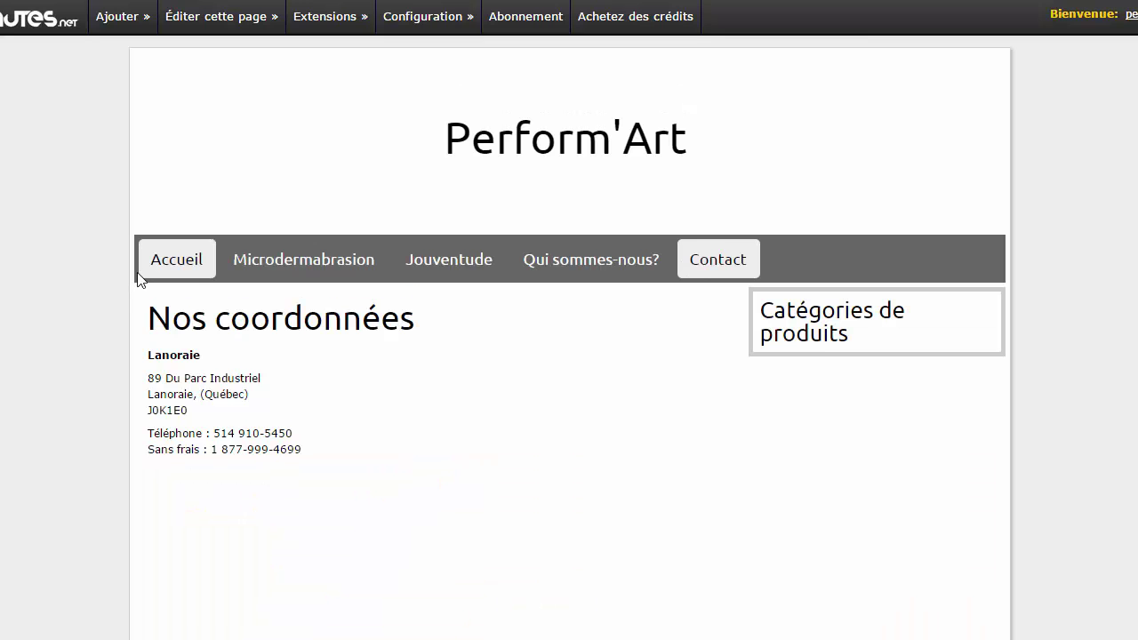
- Check the product categories block on the Perform'Art contact page and compare it with the Méthode SOS Santé shop page
{"action": "scroll", "coordinate": [102, 245], "scroll_direction": "down", "scroll_amount": 3}
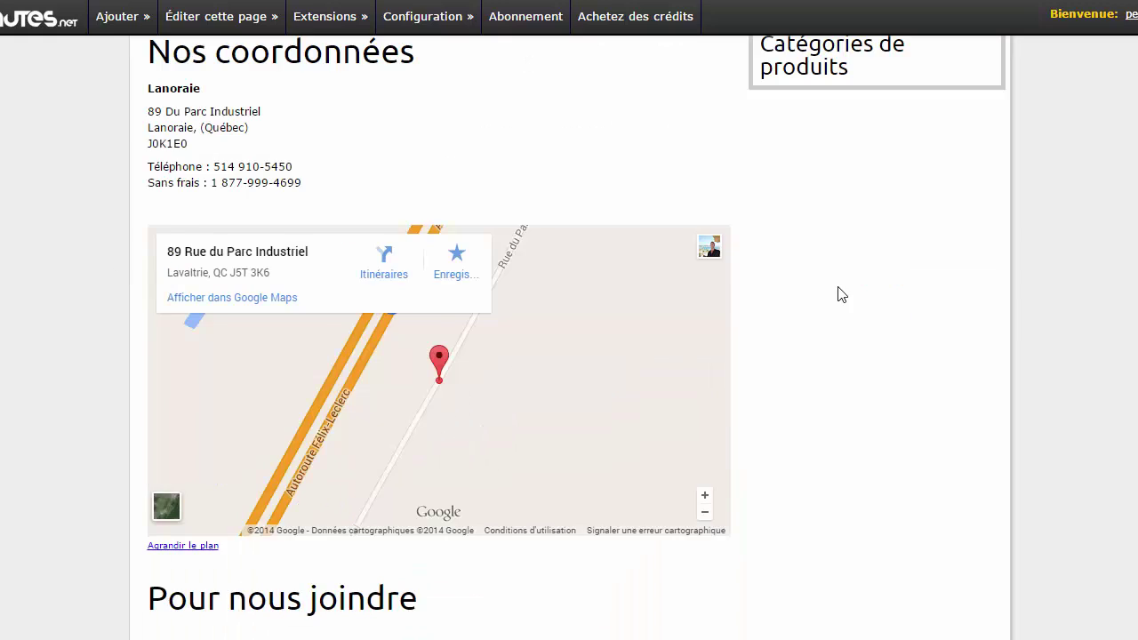
{"action": "scroll", "coordinate": [843, 295], "scroll_direction": "up", "scroll_amount": 1}
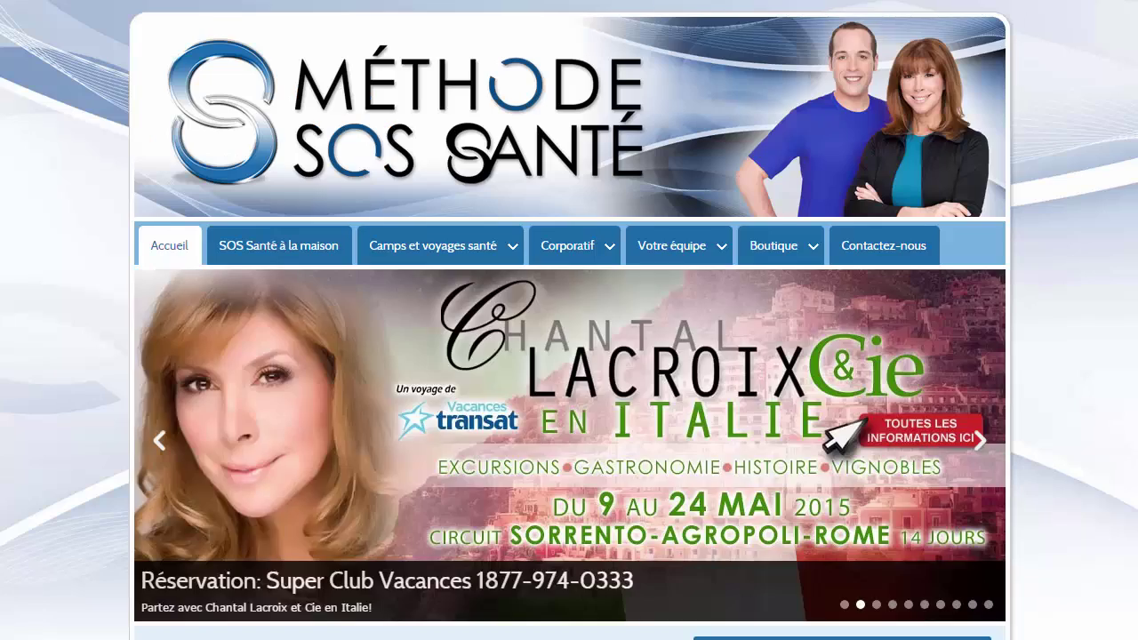
{"action": "mouse_move", "coordinate": [766, 246]}
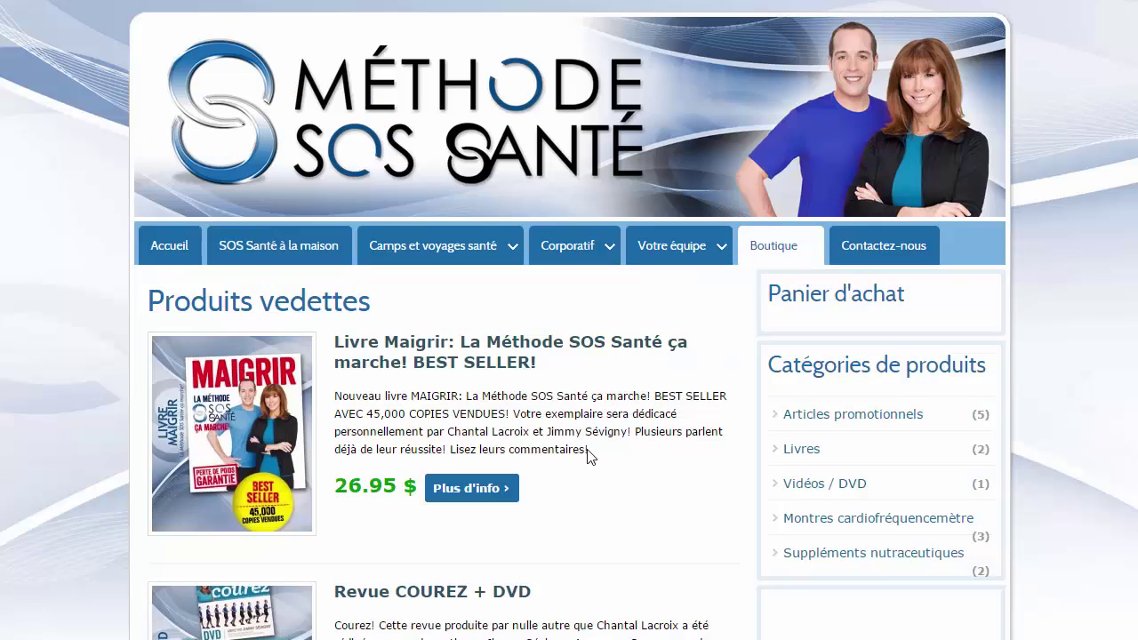
{"action": "left_click_drag", "start_coordinate": [771, 384], "coordinate": [988, 384]}
{"action": "left_click", "coordinate": [959, 391]}
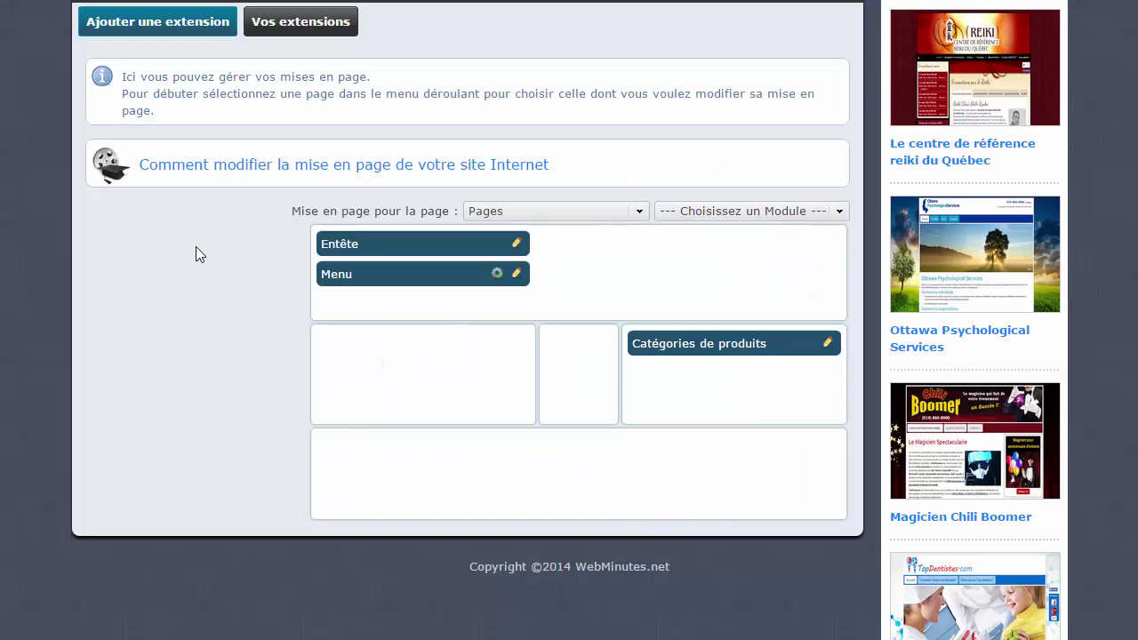
- Activate the "Panier d'achat" extension with its default title, published and with the title shown
{"action": "scroll", "coordinate": [196, 247], "scroll_direction": "up", "scroll_amount": 3}
{"action": "mouse_move", "coordinate": [341, 92]}
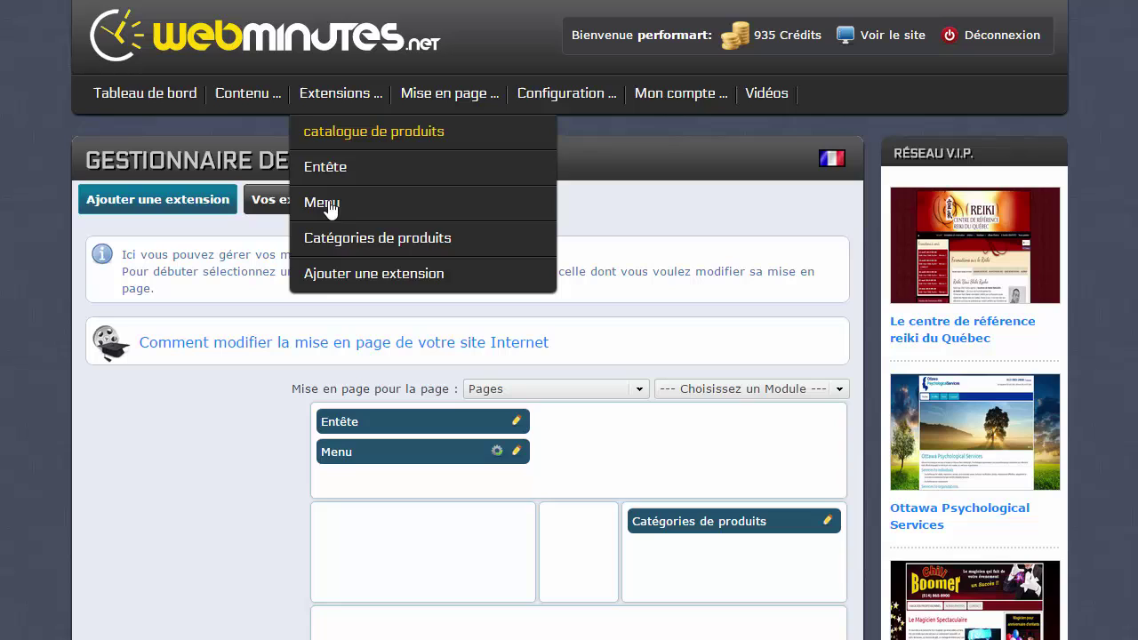
{"action": "left_click", "coordinate": [364, 274]}
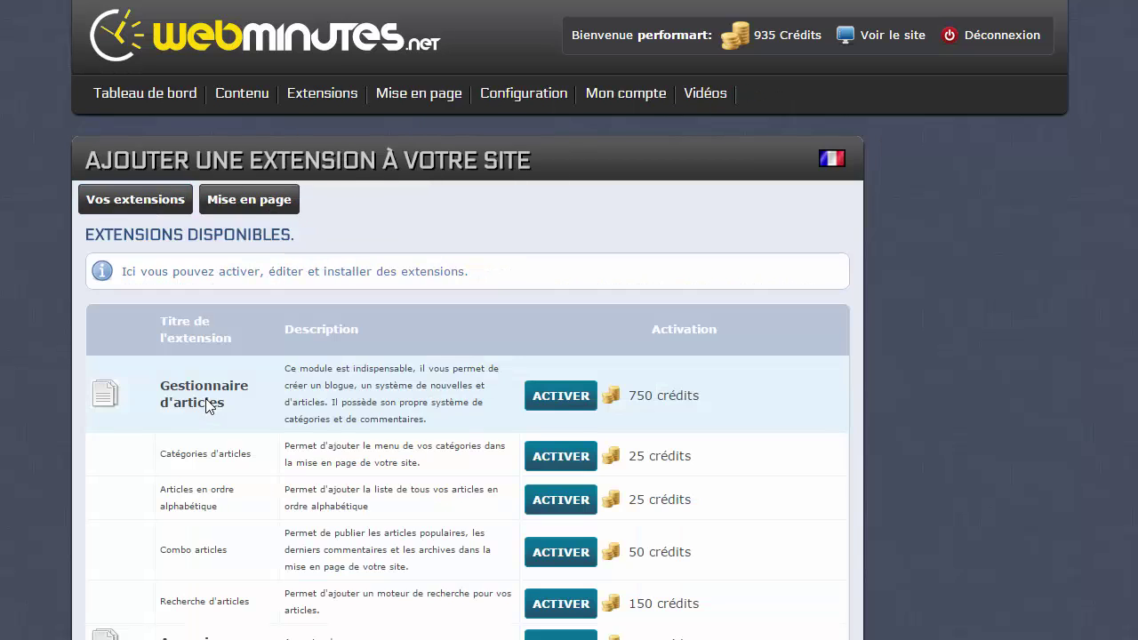
{"action": "scroll", "coordinate": [311, 416], "scroll_direction": "down", "scroll_amount": 8}
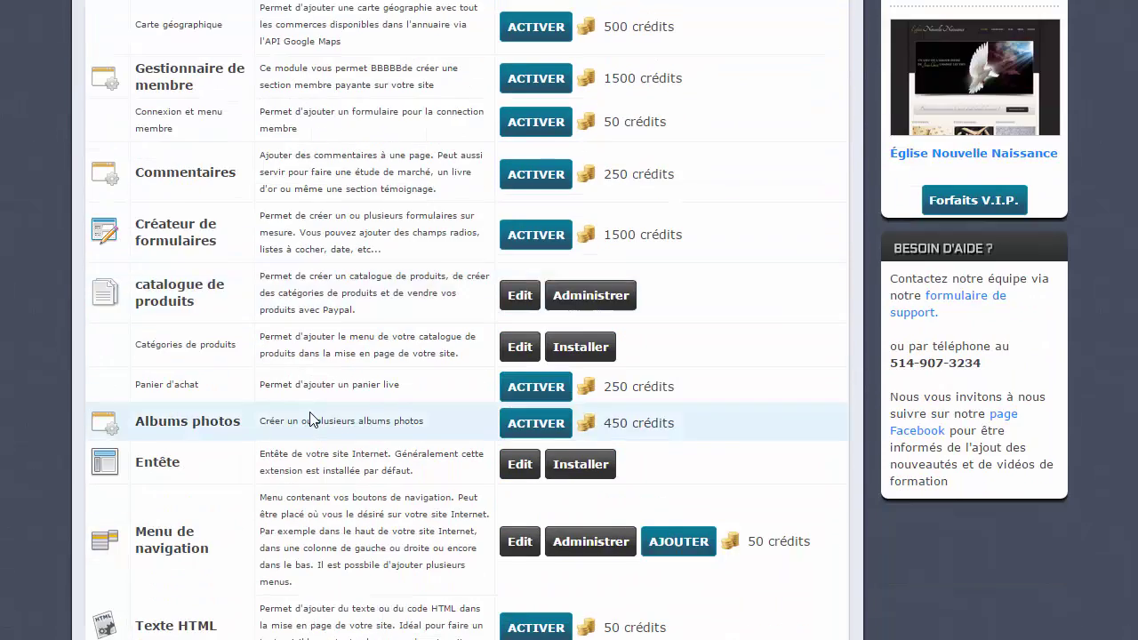
{"action": "scroll", "coordinate": [311, 419], "scroll_direction": "down", "scroll_amount": 1}
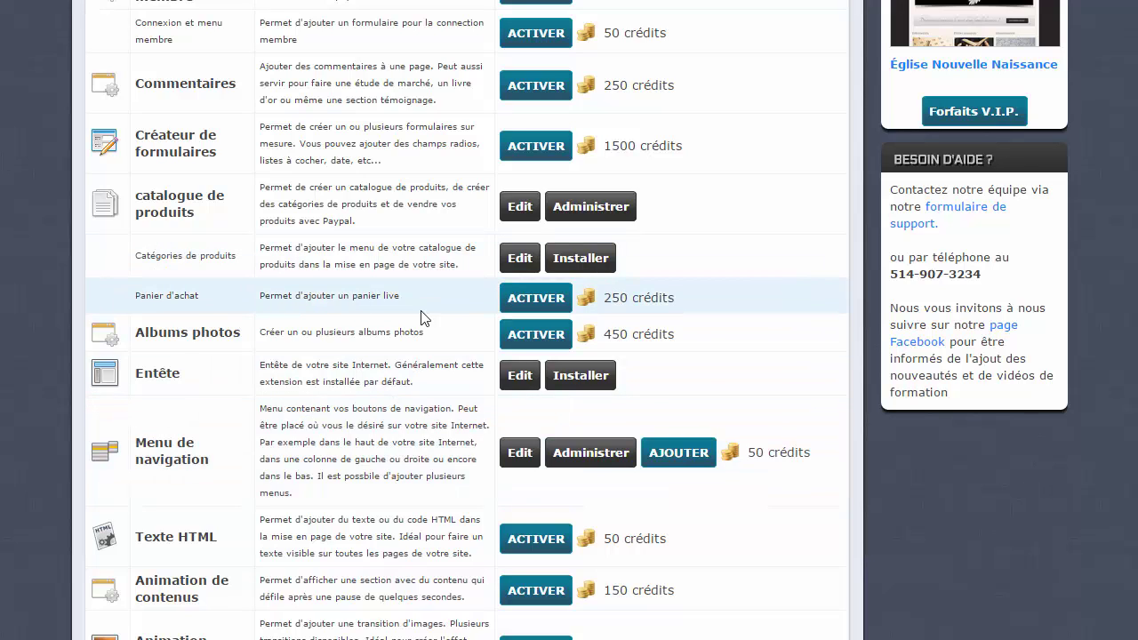
{"action": "left_click", "coordinate": [537, 301]}
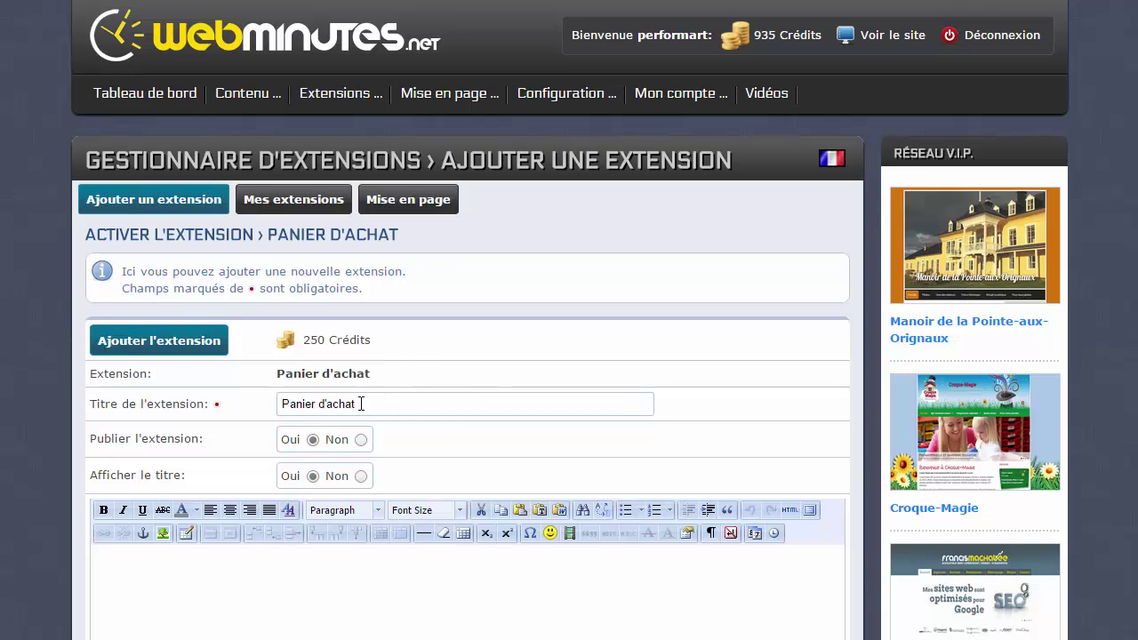
{"action": "left_click", "coordinate": [165, 348]}
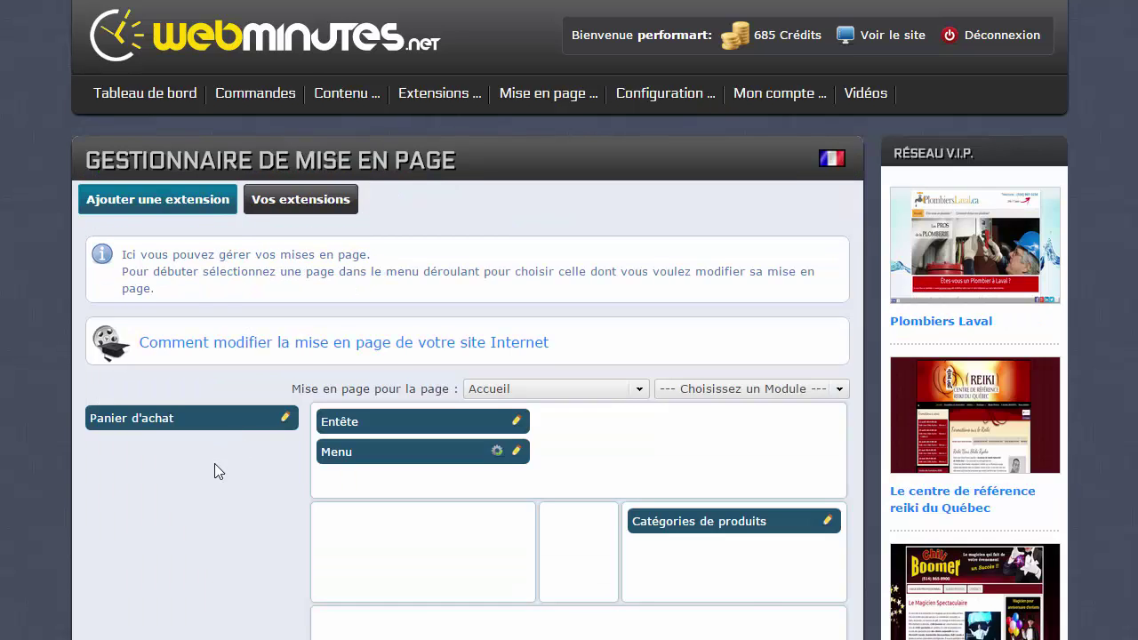
- Place the "Panier d'achat" extension above "Catégories de produits" in the right-hand column of both the Accueil and Pages layouts
{"action": "scroll", "coordinate": [207, 467], "scroll_direction": "down", "scroll_amount": 1}
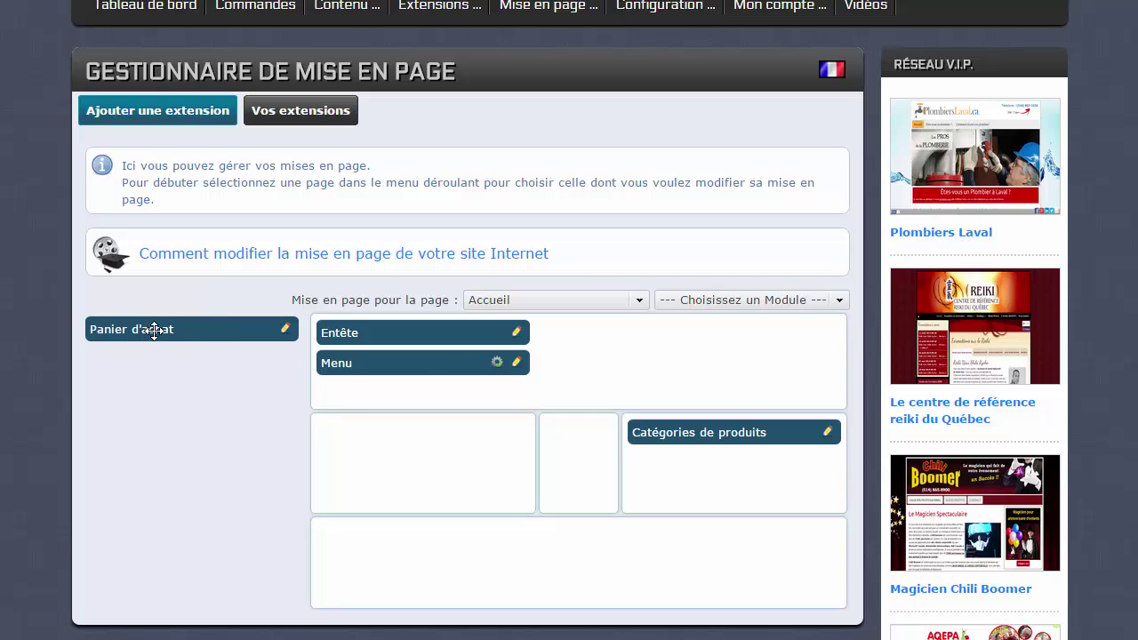
{"action": "left_click_drag", "start_coordinate": [152, 325], "coordinate": [695, 432]}
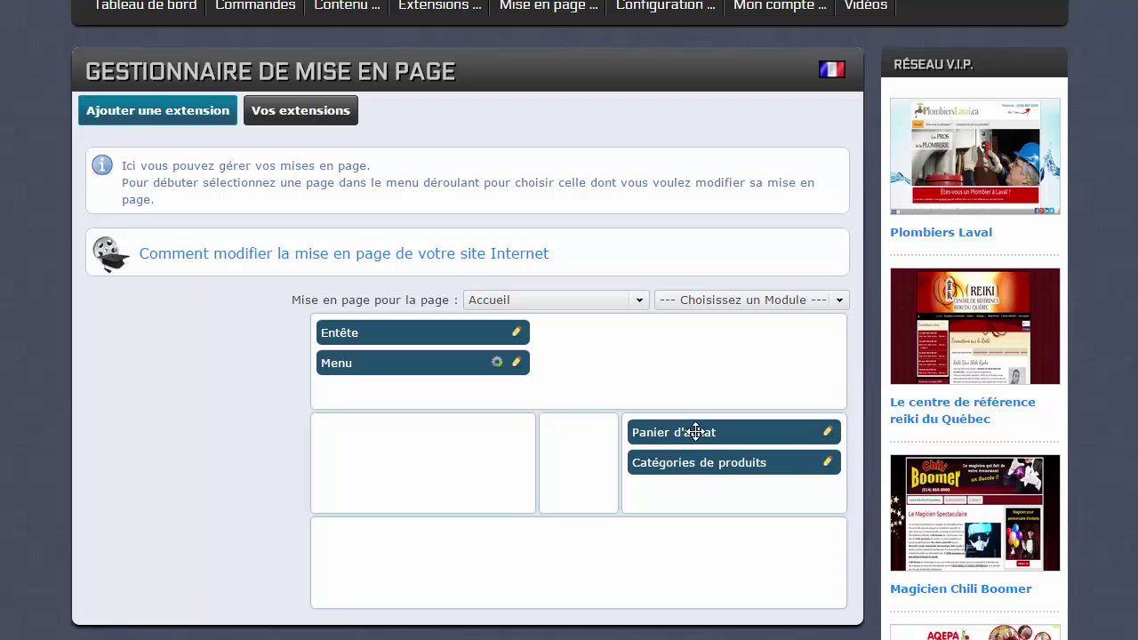
{"action": "left_click", "coordinate": [644, 303]}
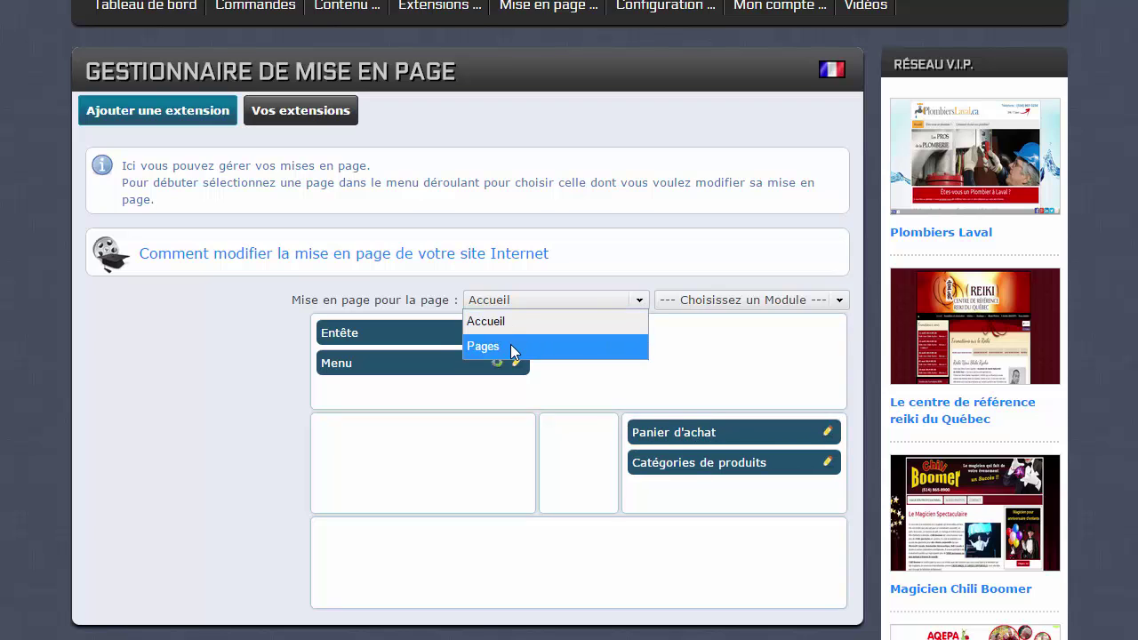
{"action": "left_click", "coordinate": [510, 346]}
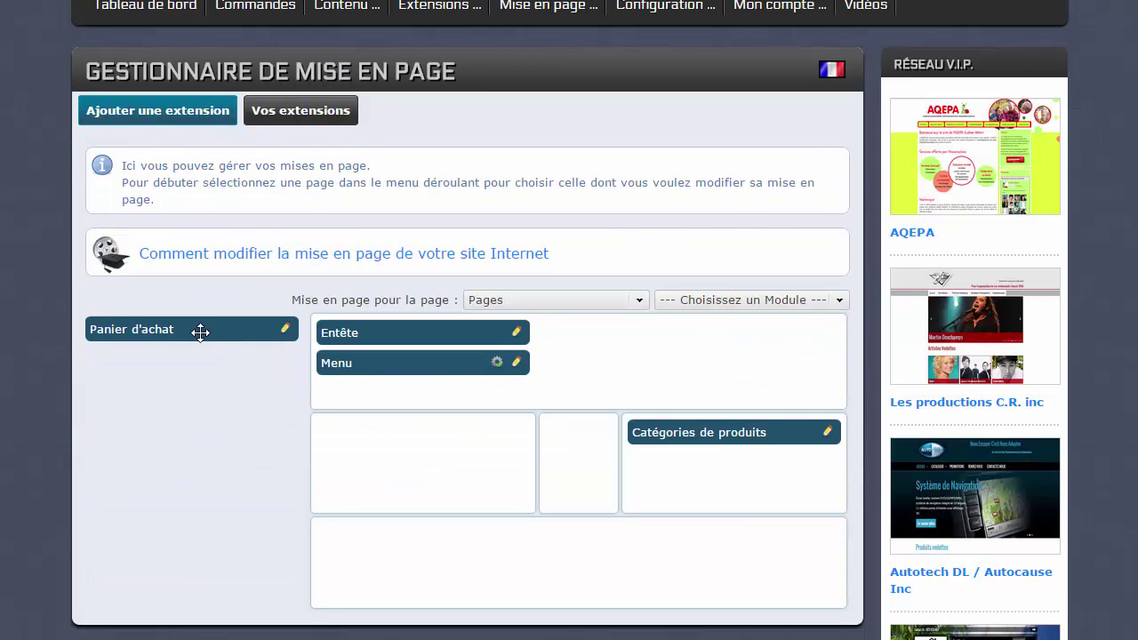
{"action": "left_click_drag", "start_coordinate": [200, 332], "coordinate": [742, 427]}
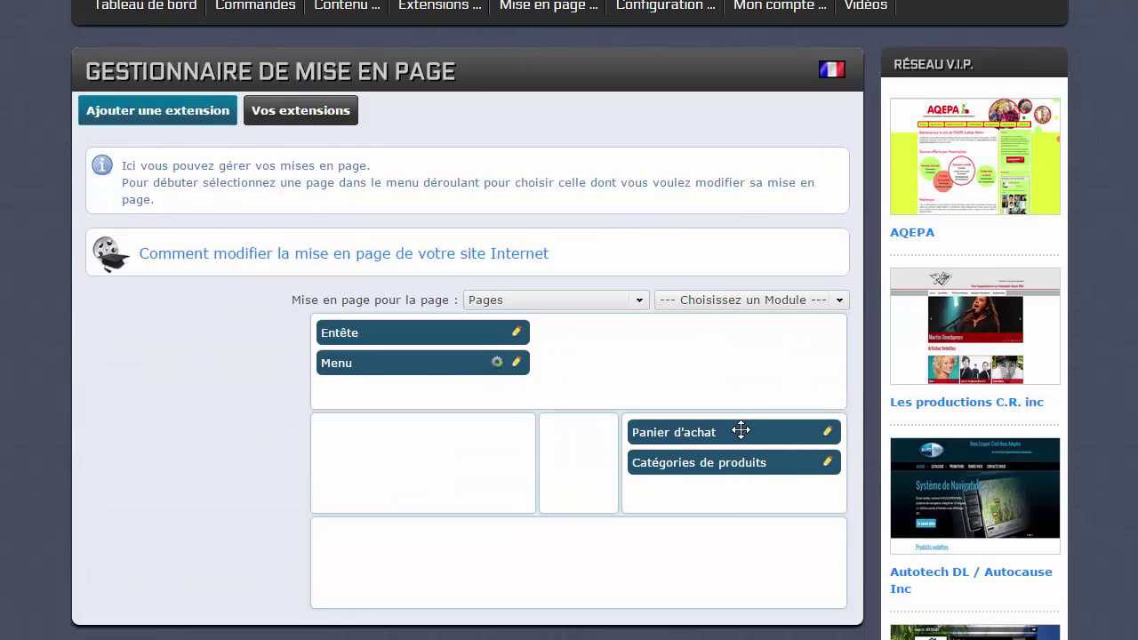
- In the "catalogue de produits" module layout, put Panier d'achat above Catégories de produits in the right-hand column, and Entête above Menu in the header area
{"action": "left_click", "coordinate": [841, 302]}
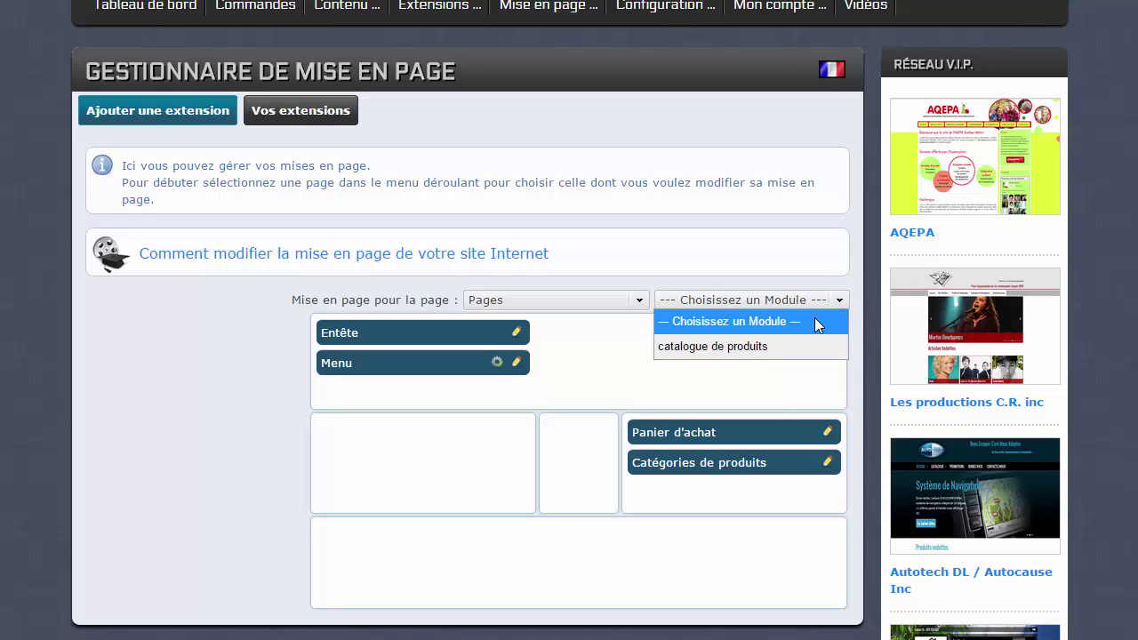
{"action": "left_click", "coordinate": [734, 352]}
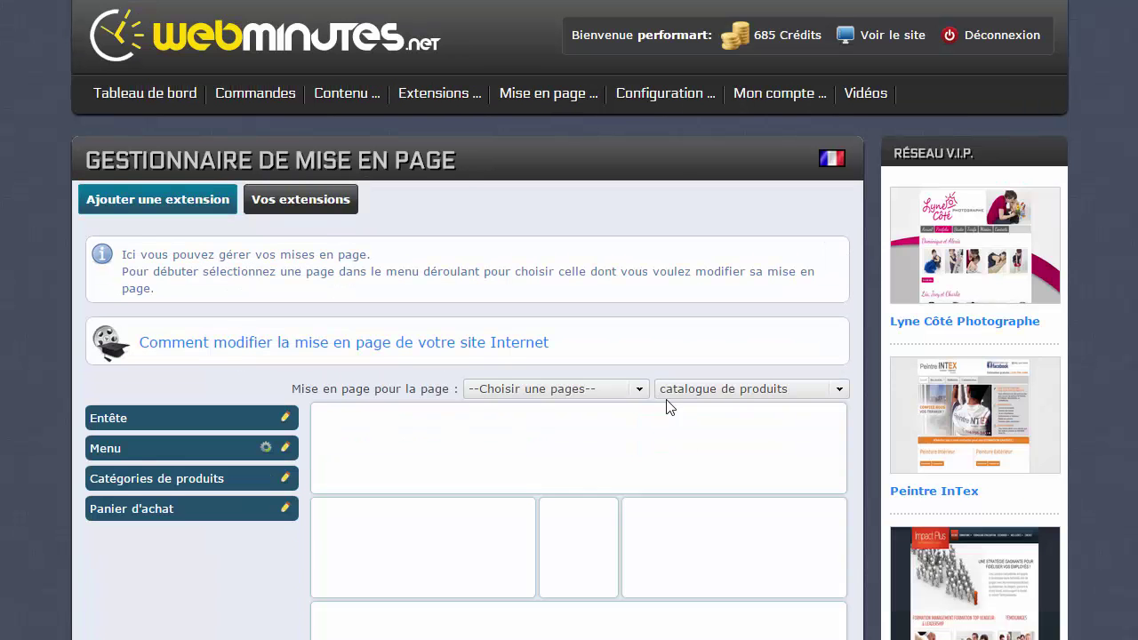
{"action": "scroll", "coordinate": [385, 437], "scroll_direction": "down", "scroll_amount": 1}
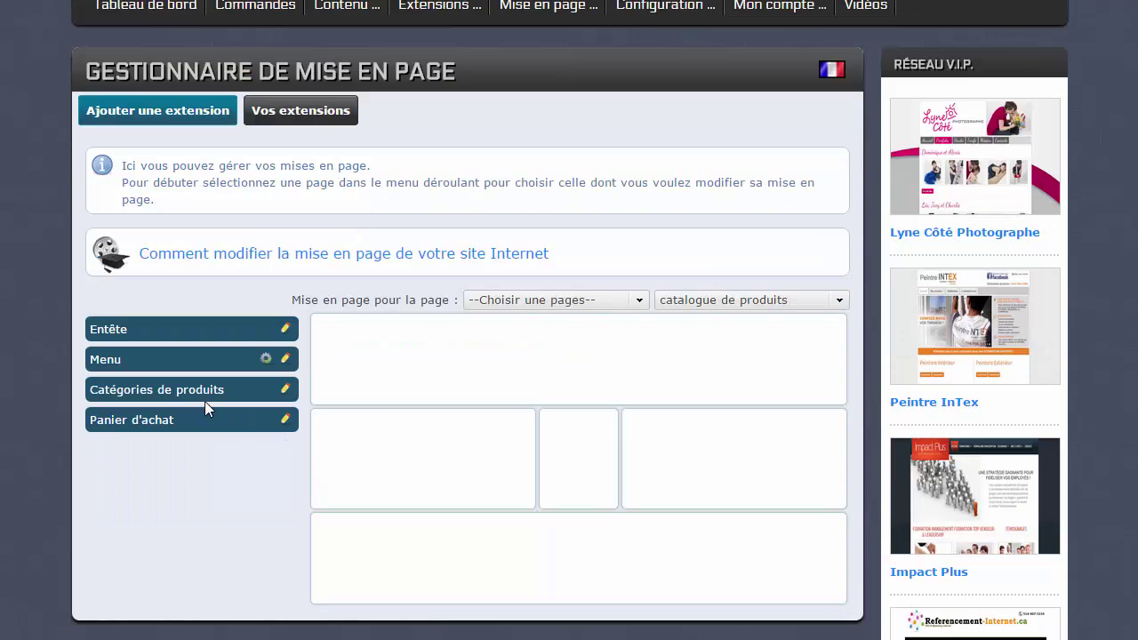
{"action": "left_click_drag", "start_coordinate": [175, 416], "coordinate": [686, 453]}
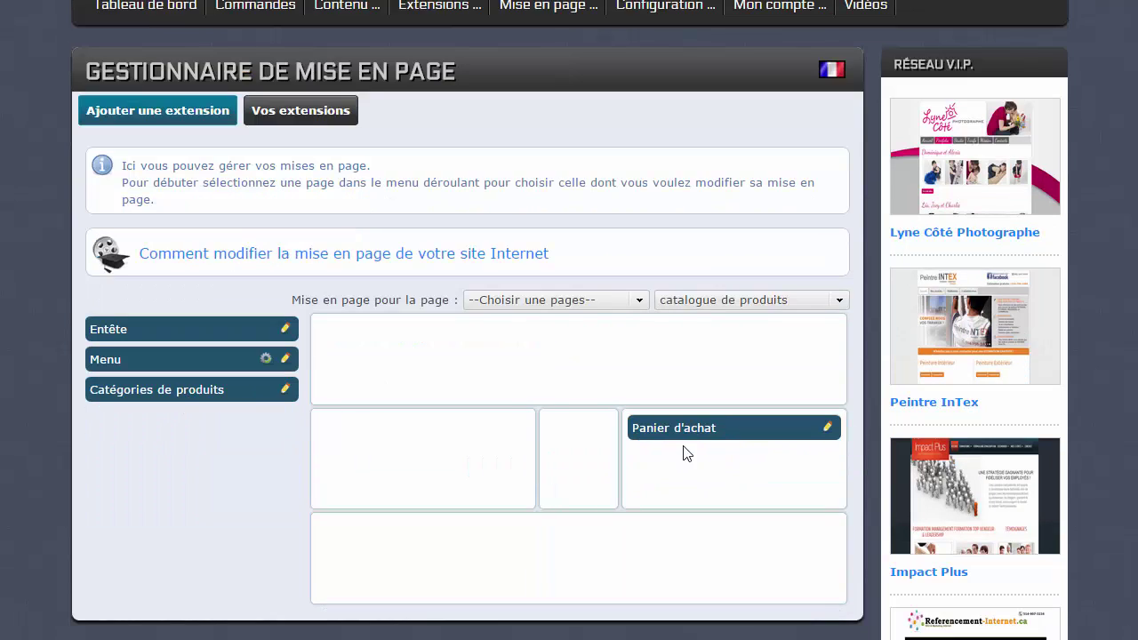
{"action": "left_click_drag", "start_coordinate": [168, 389], "coordinate": [685, 469]}
{"action": "left_click_drag", "start_coordinate": [148, 330], "coordinate": [417, 333]}
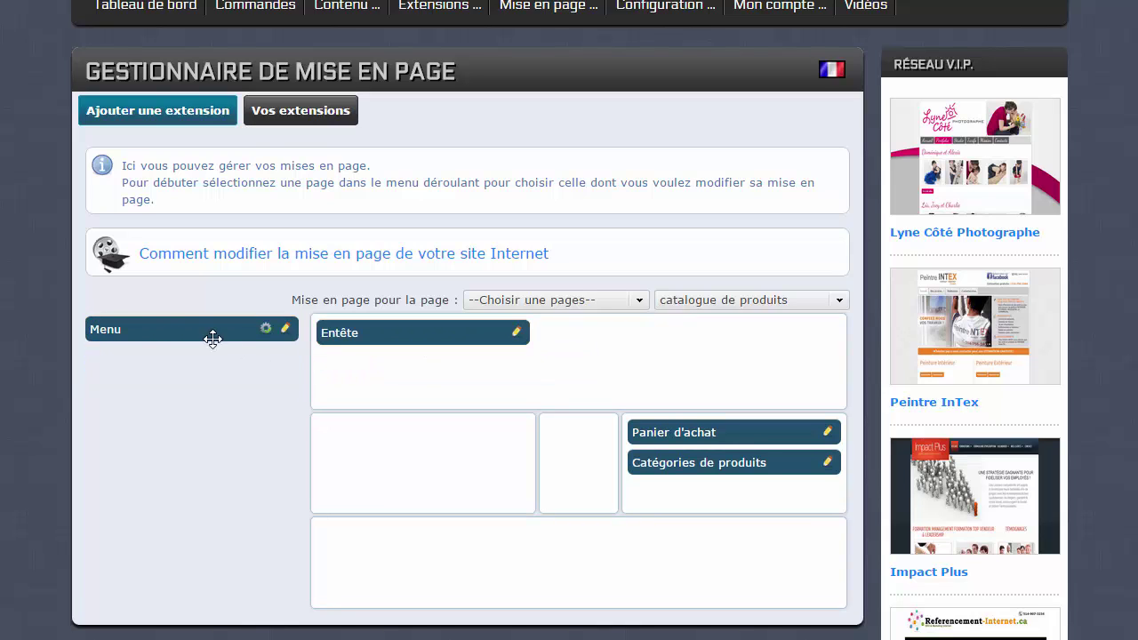
{"action": "left_click_drag", "start_coordinate": [213, 337], "coordinate": [409, 373]}
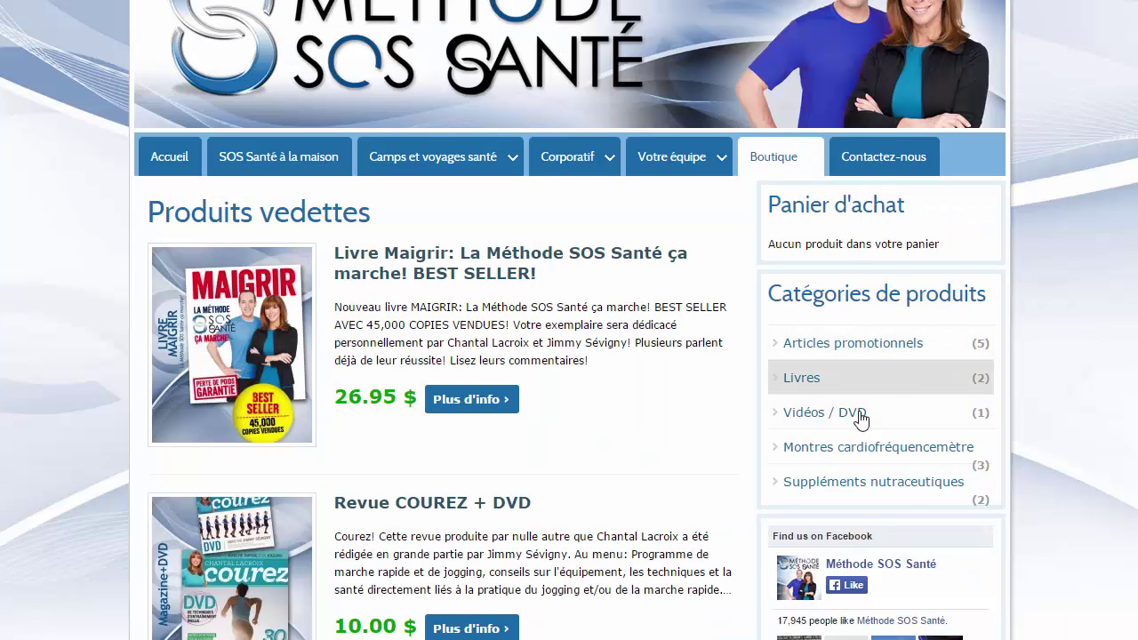
- Check the cart and categories blocks on the Méthode SOS Santé shop page, and review the shop extensions in the available extensions list
{"action": "scroll", "coordinate": [676, 393], "scroll_direction": "up", "scroll_amount": 2}
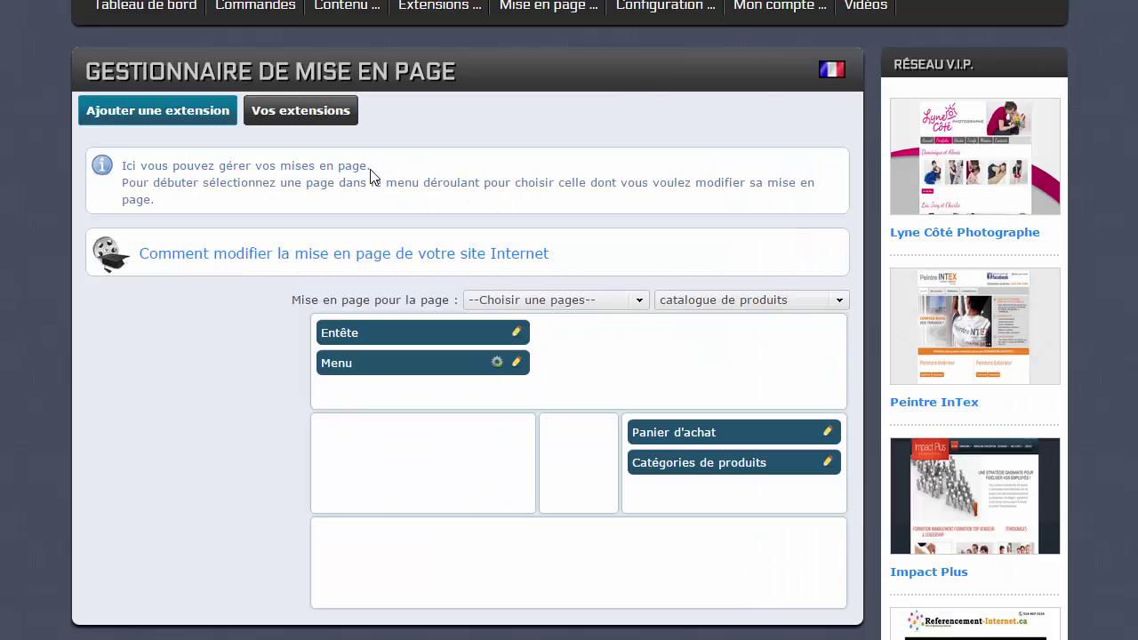
{"action": "scroll", "coordinate": [371, 171], "scroll_direction": "up", "scroll_amount": 1}
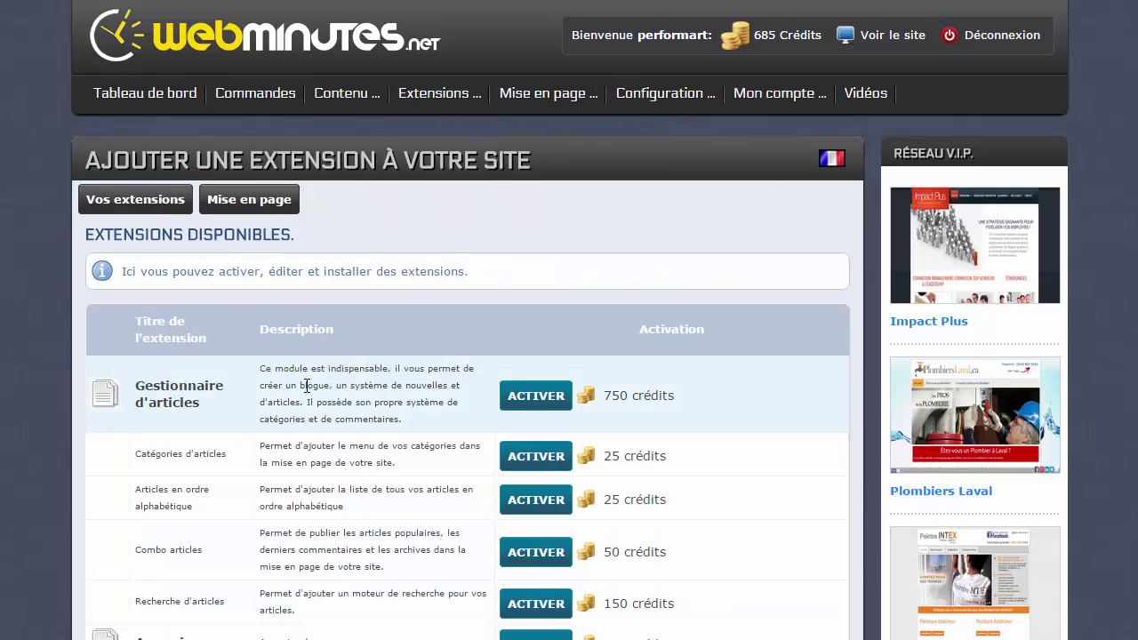
{"action": "scroll", "coordinate": [300, 394], "scroll_direction": "down", "scroll_amount": 5}
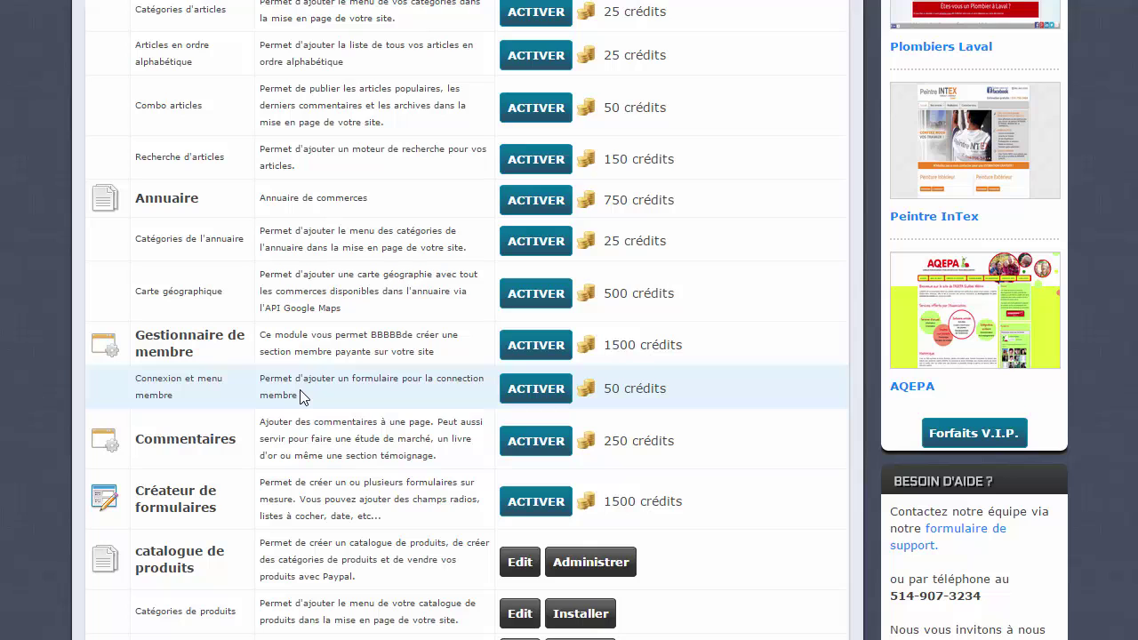
{"action": "scroll", "coordinate": [300, 398], "scroll_direction": "down", "scroll_amount": 4}
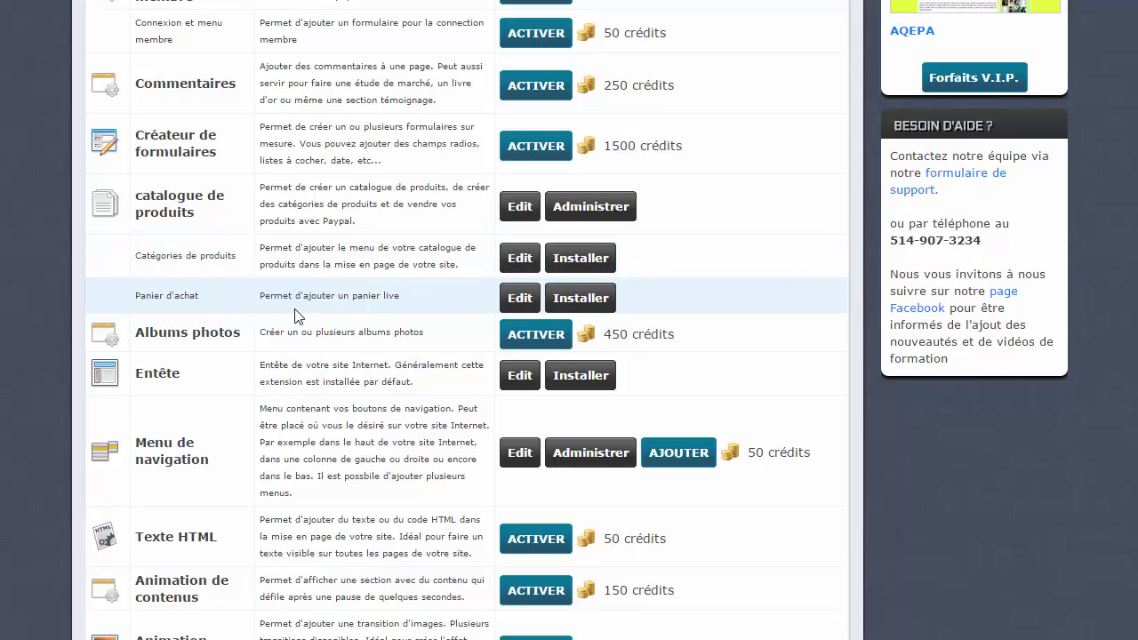
{"action": "scroll", "coordinate": [337, 334], "scroll_direction": "up", "scroll_amount": 9}
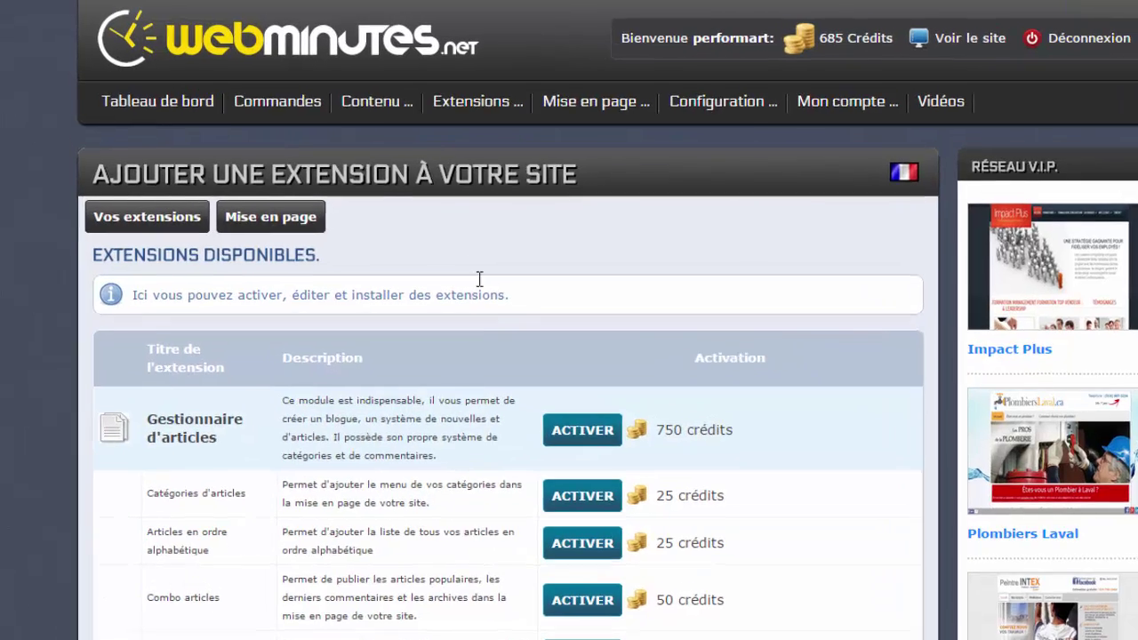
- Open the product catalogue's management page and the "Catégories de produits" extension's settings to examine what each one manages
{"action": "mouse_move", "coordinate": [407, 94]}
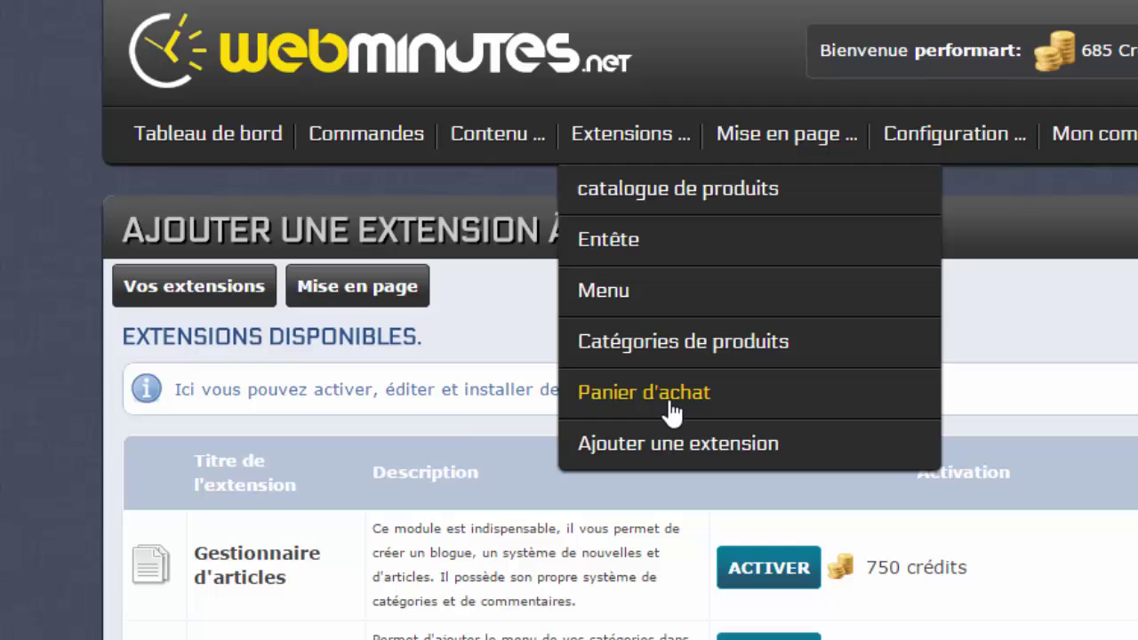
{"action": "left_click", "coordinate": [708, 197]}
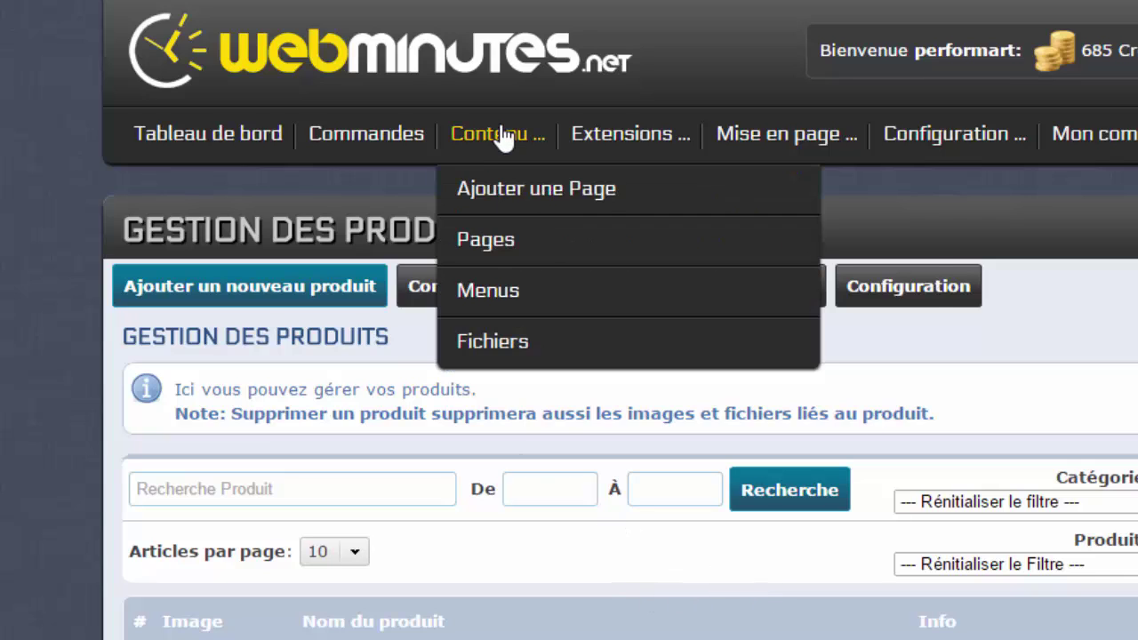
{"action": "mouse_move", "coordinate": [628, 140]}
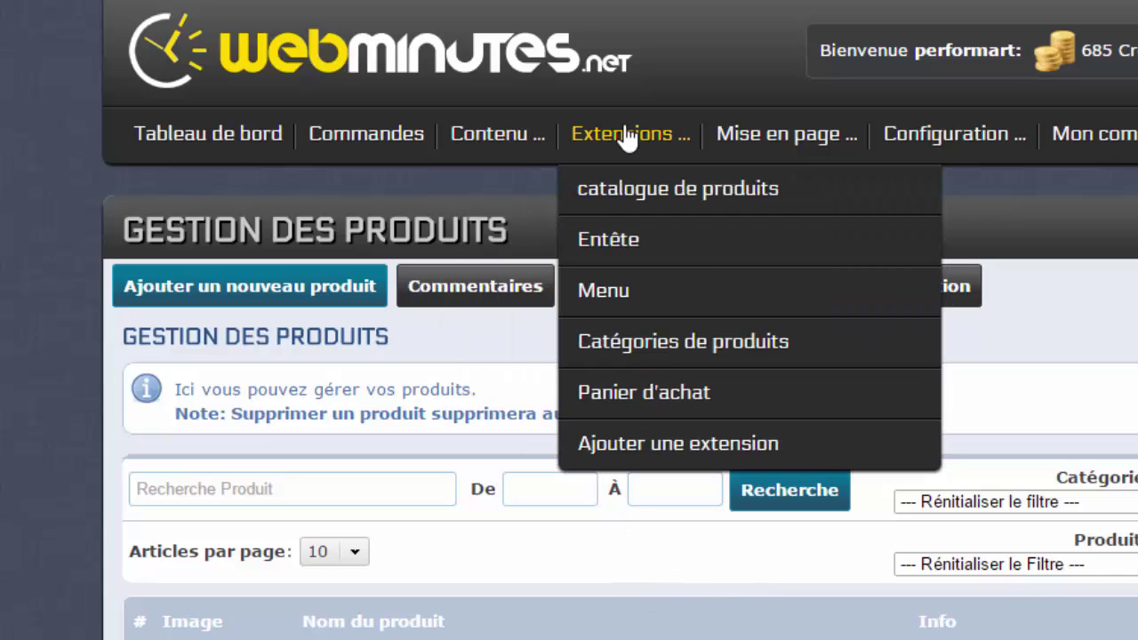
{"action": "left_click", "coordinate": [665, 352]}
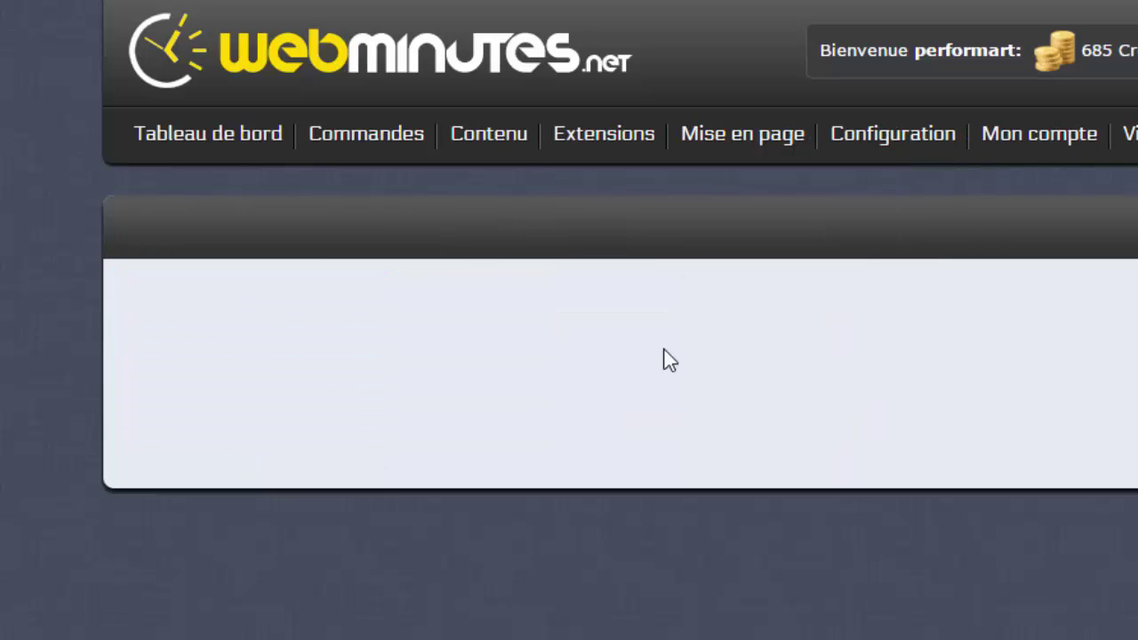
{"action": "mouse_move", "coordinate": [600, 129]}
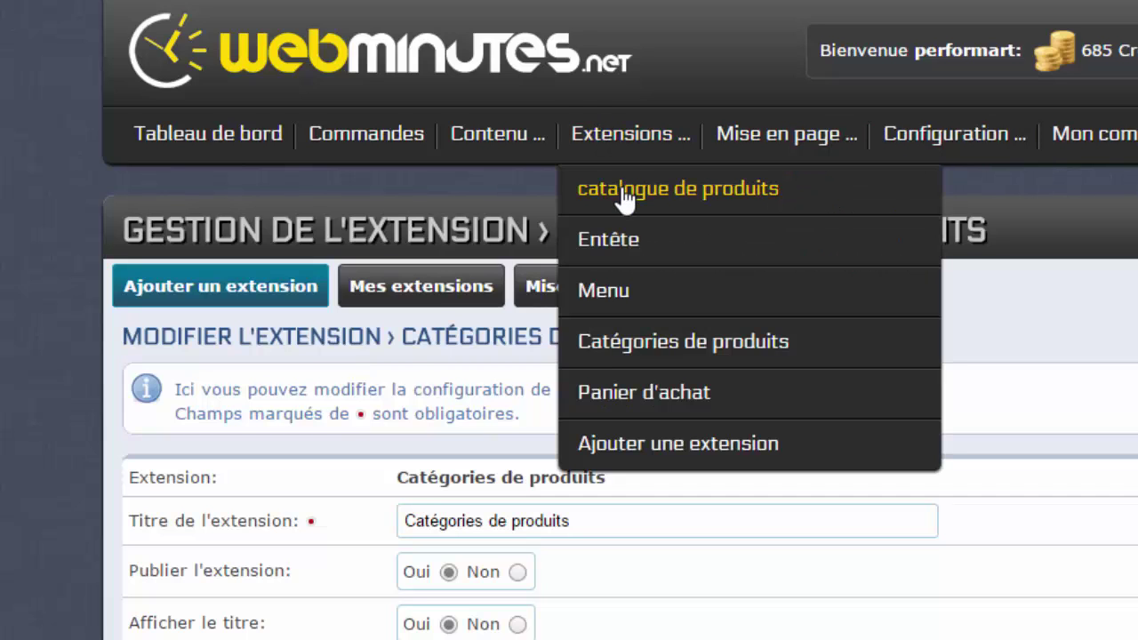
{"action": "scroll", "coordinate": [306, 524], "scroll_direction": "down", "scroll_amount": 2}
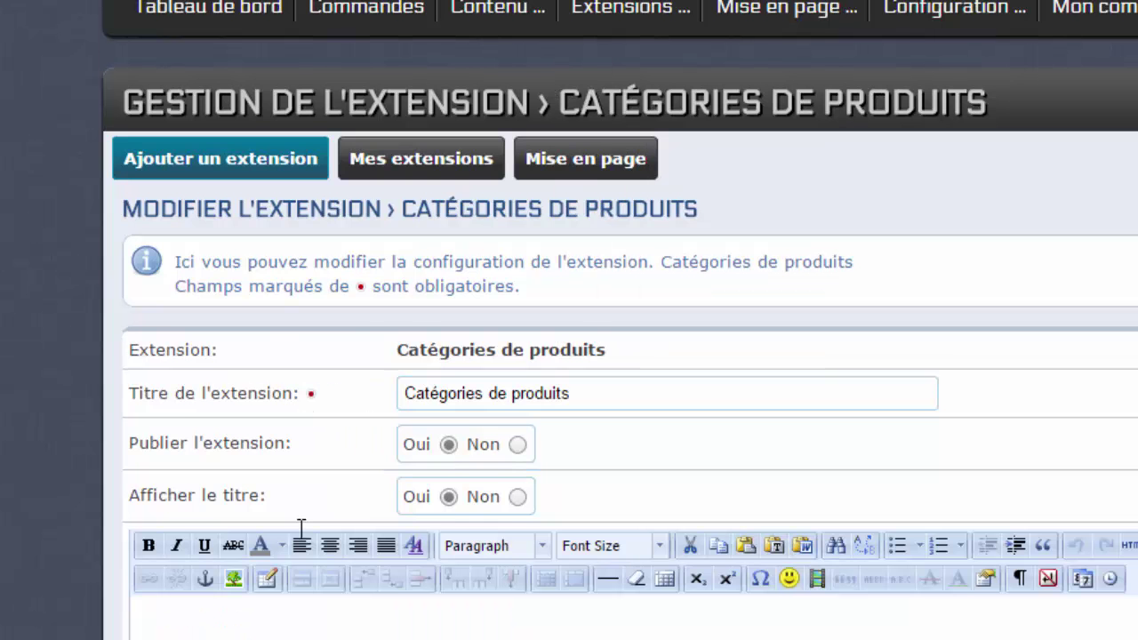
{"action": "scroll", "coordinate": [302, 533], "scroll_direction": "up", "scroll_amount": 2}
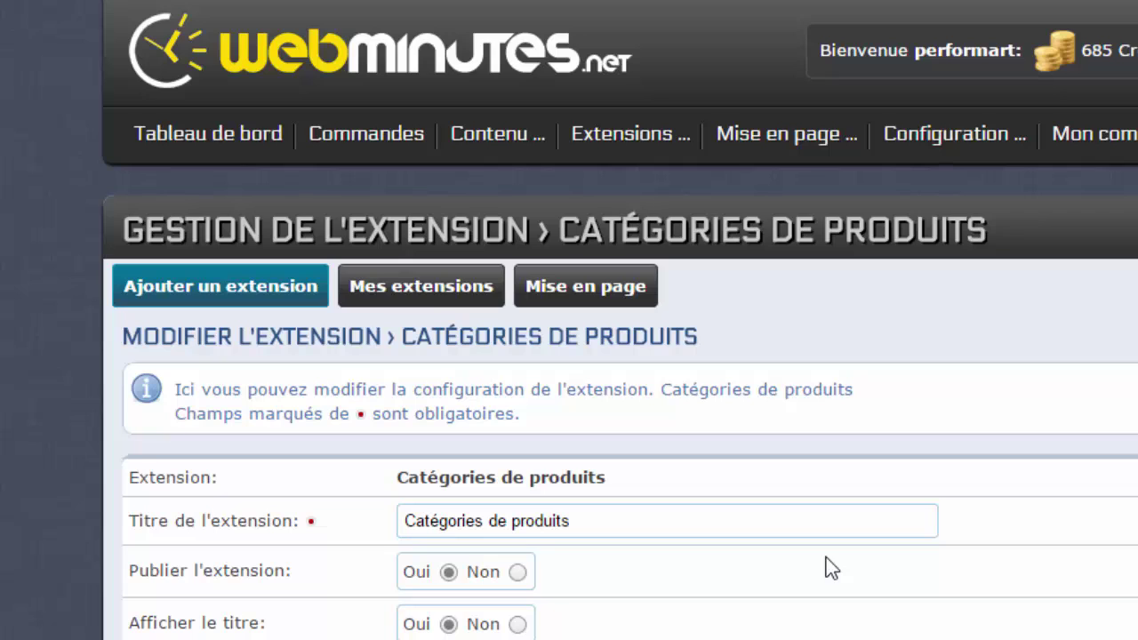
{"action": "mouse_move", "coordinate": [619, 157]}
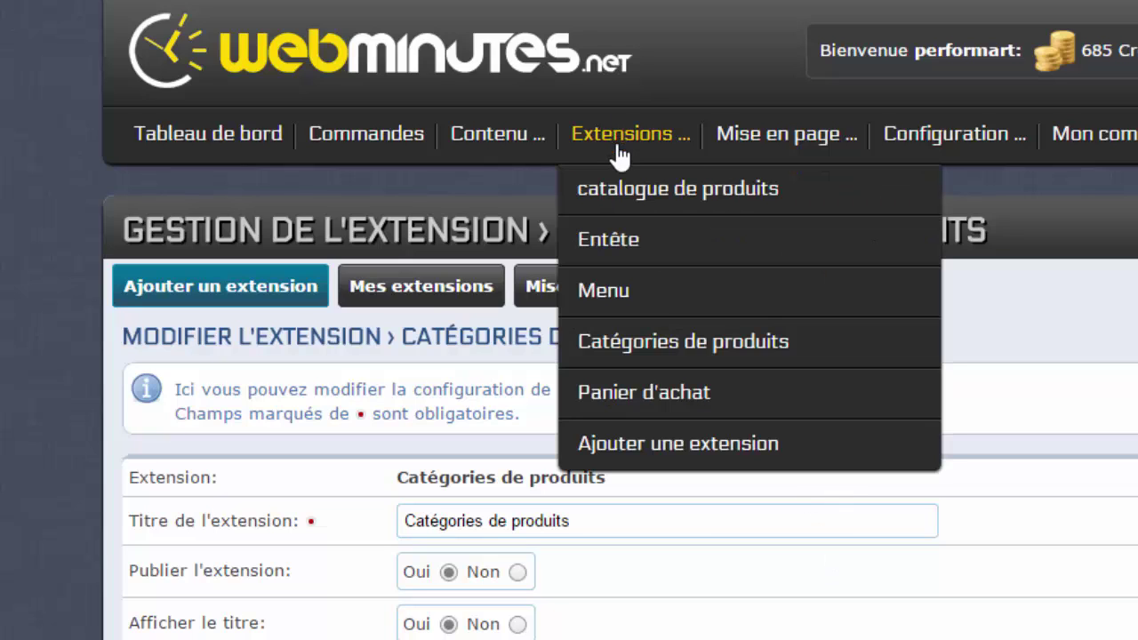